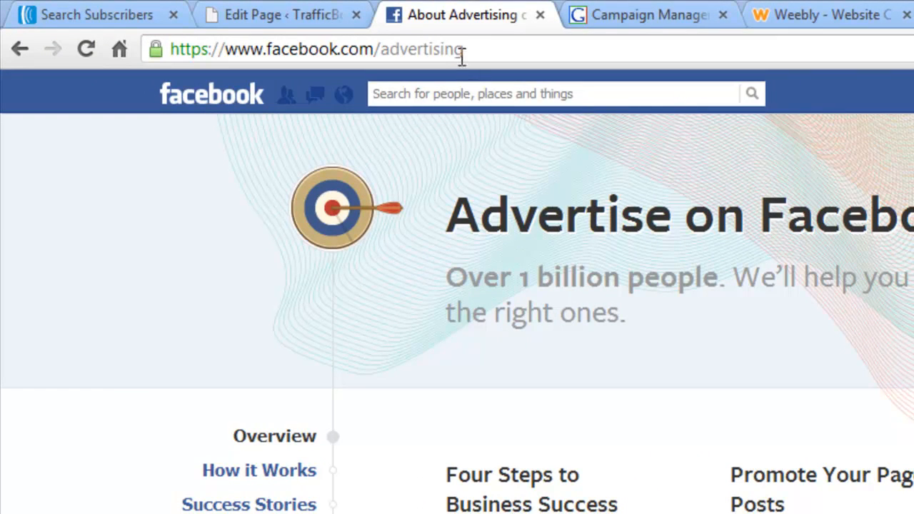
Open Manage Your Ads from the advertising page and start creating a new ad
left_click_drag(463, 50, 218, 42)
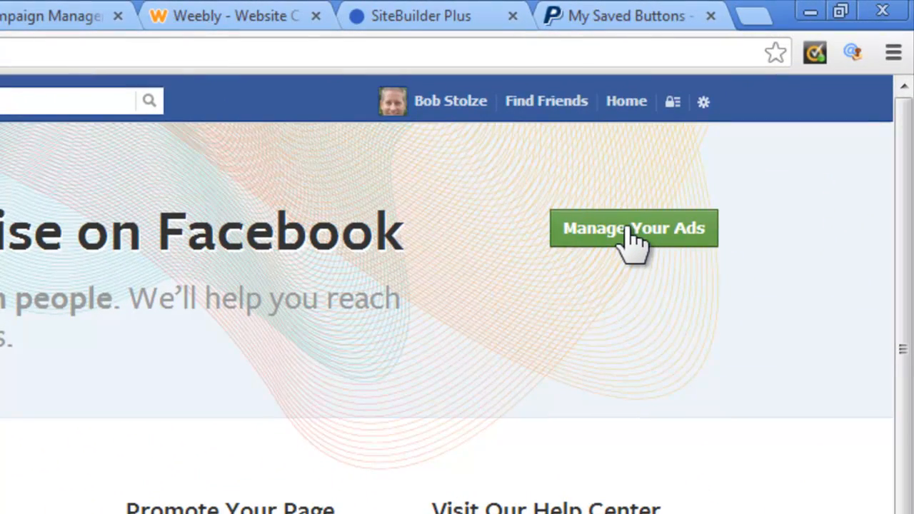
left_click(634, 236)
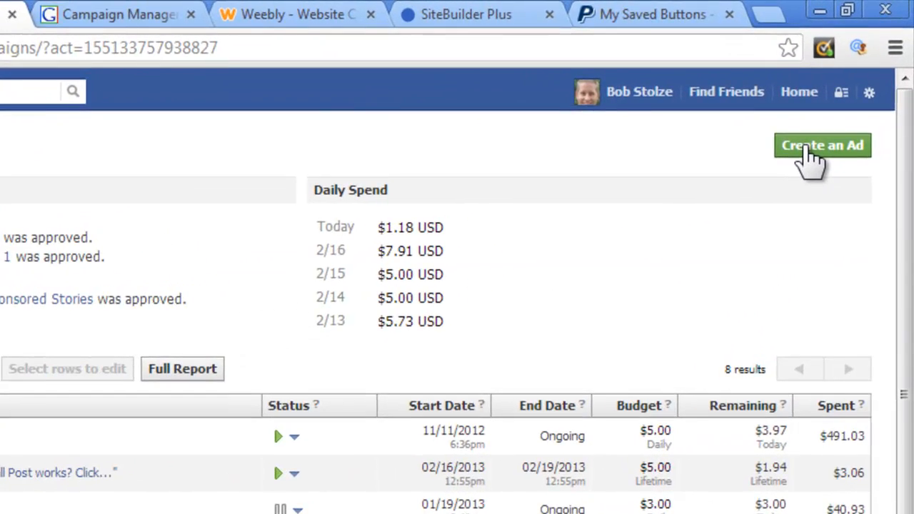
left_click(807, 148)
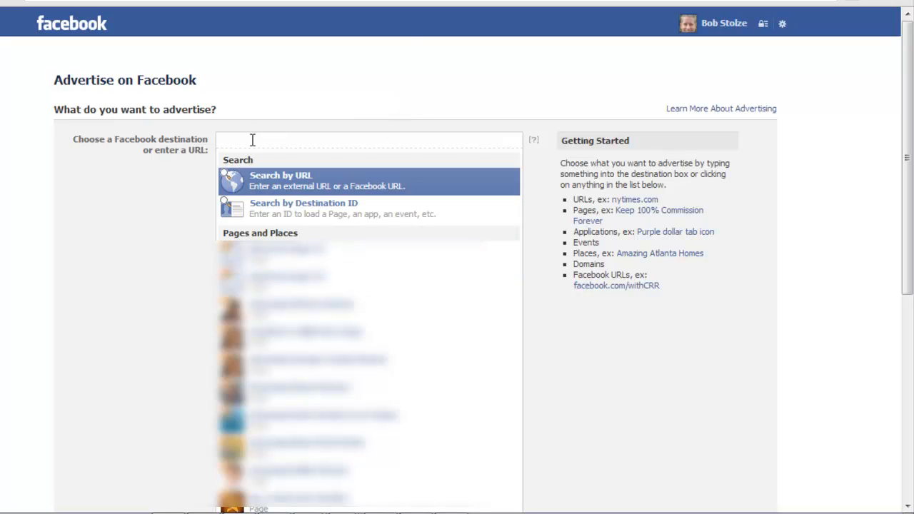
Search for "amazing atlanta" and choose the Amazing Atlanta Homes place as the ad destination
type("amazing")
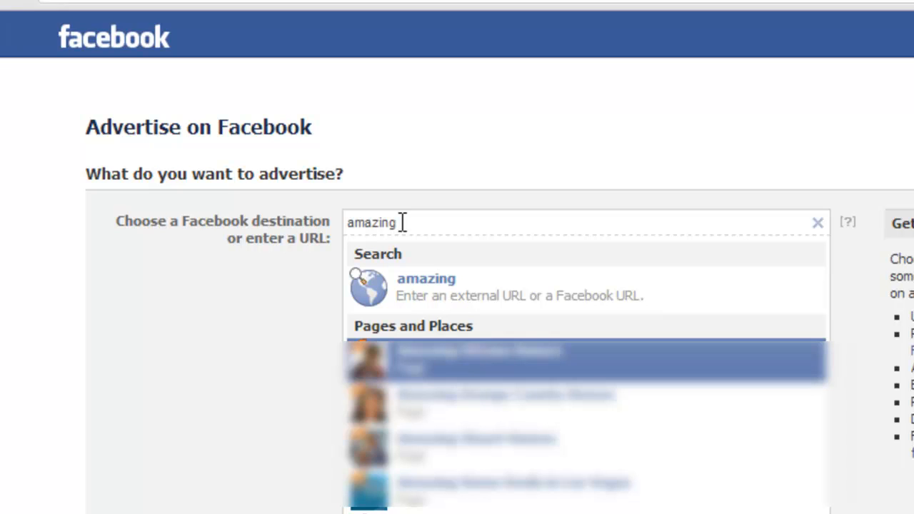
type(" atlanta")
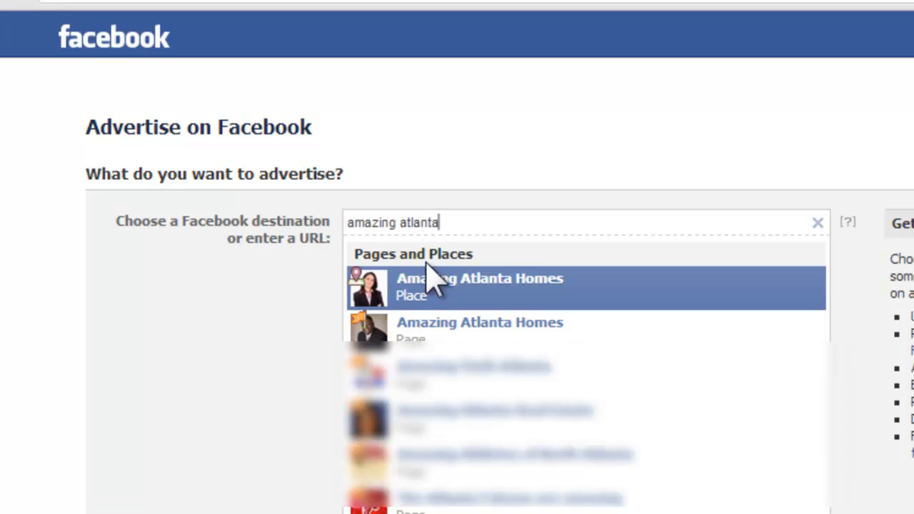
left_click(422, 292)
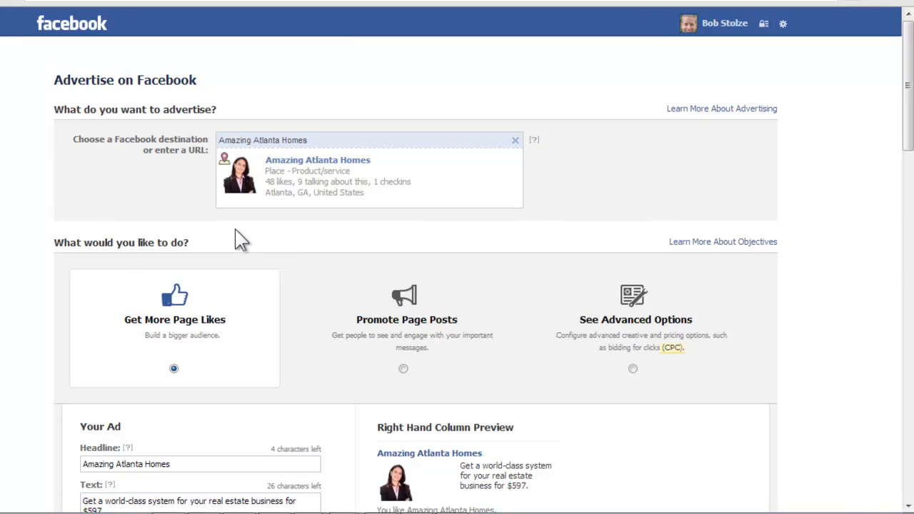
Examine the default headline and text in the Your Ad section under Get More Page Likes
scroll(240, 239, "down", 1)
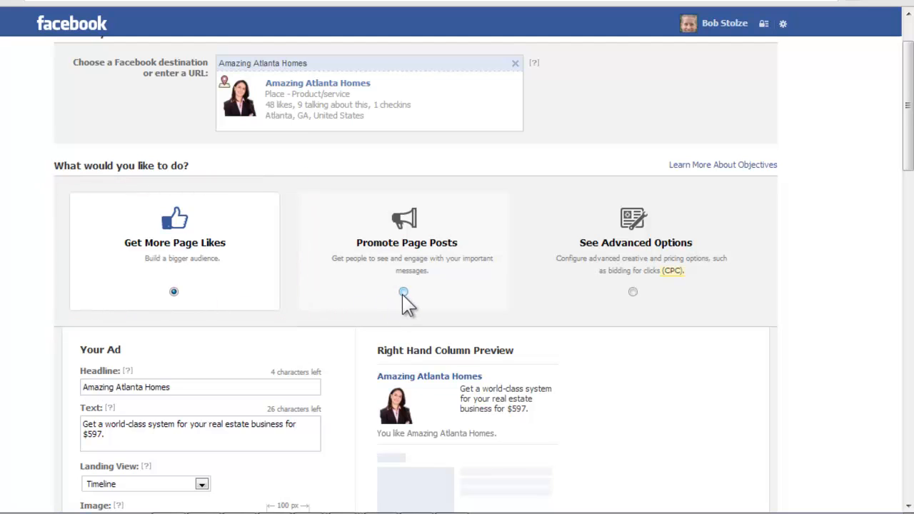
scroll(240, 300, "down", 1)
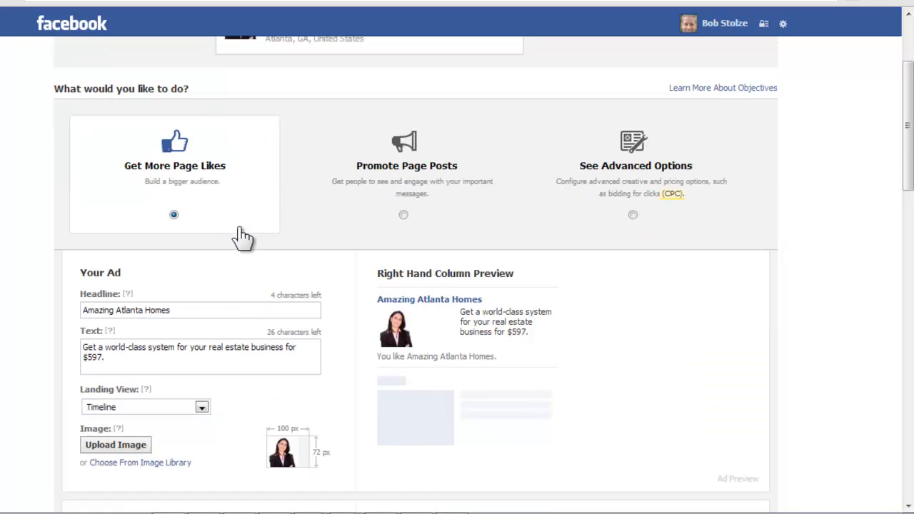
scroll(213, 208, "down", 1)
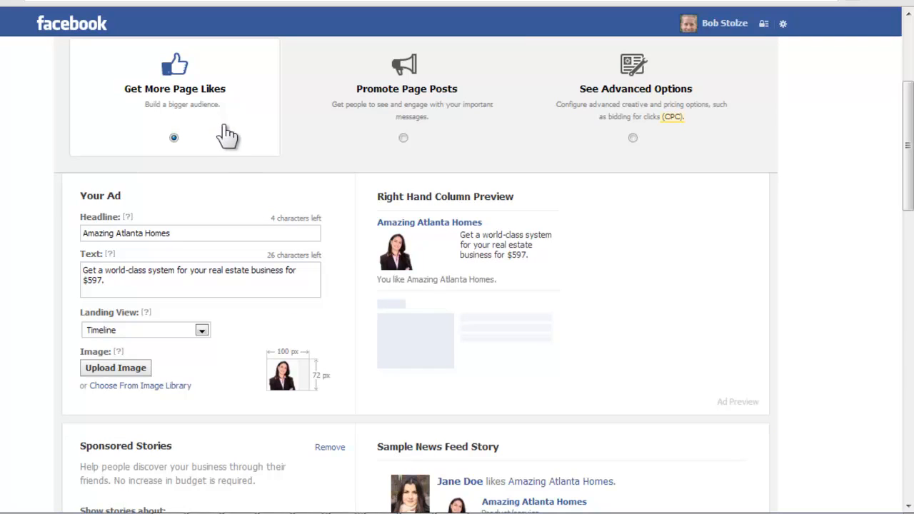
left_click(187, 234)
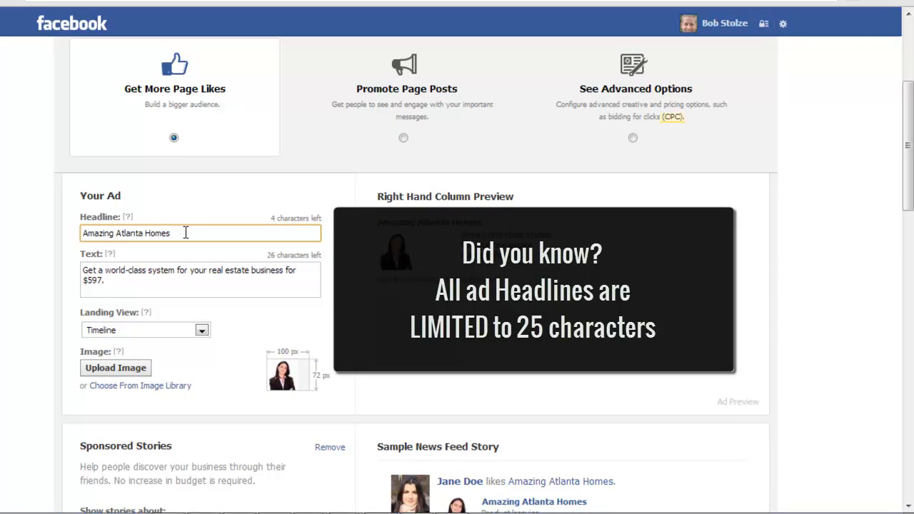
left_click_drag(185, 232, 72, 231)
left_click(184, 251)
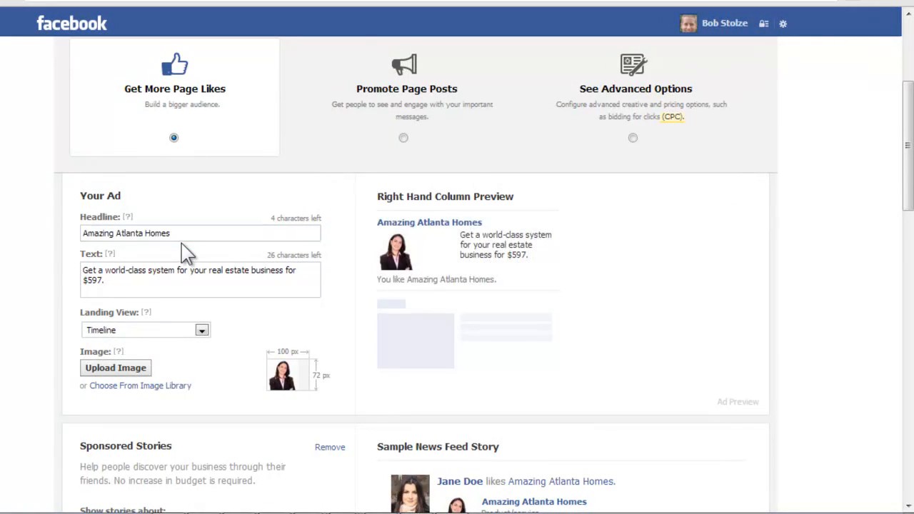
left_click(182, 233)
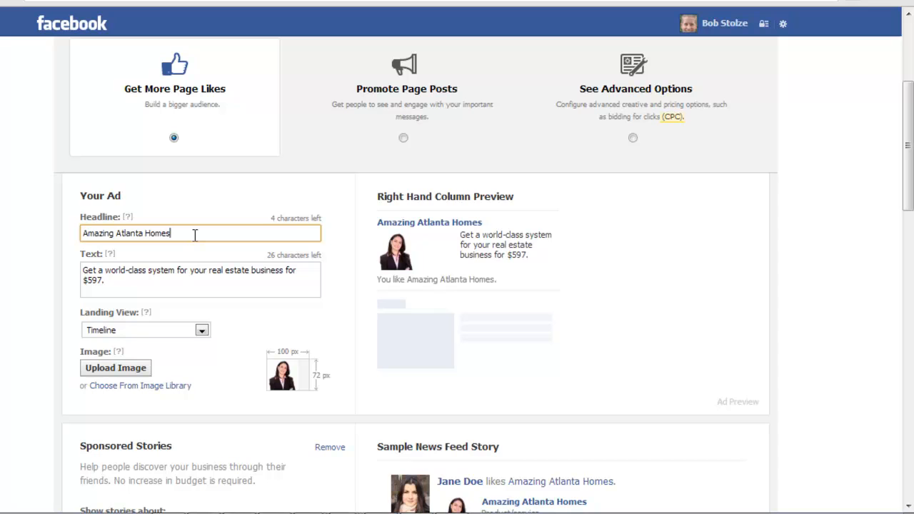
Replace the ad text with 'Like' us for FREE home designs, tips, and amazing photos
left_click(117, 280)
left_click_drag(117, 279, 73, 271)
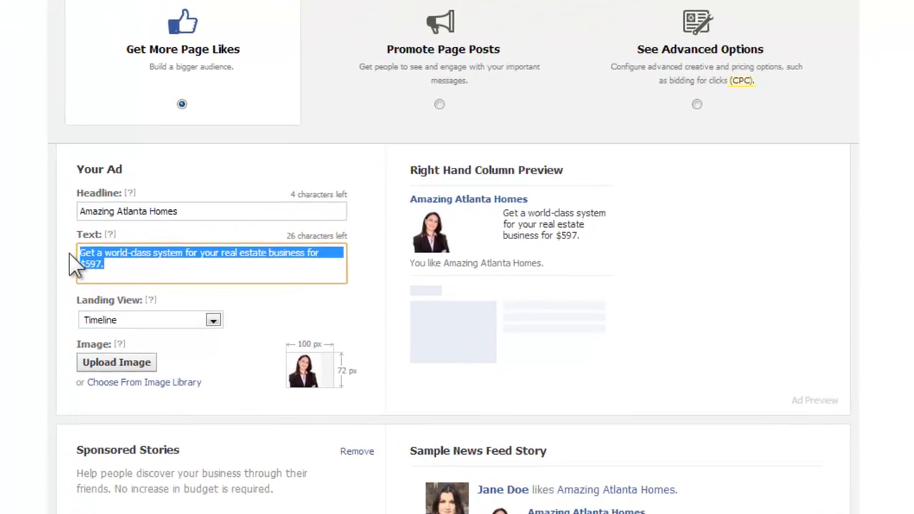
key("BackSpace")
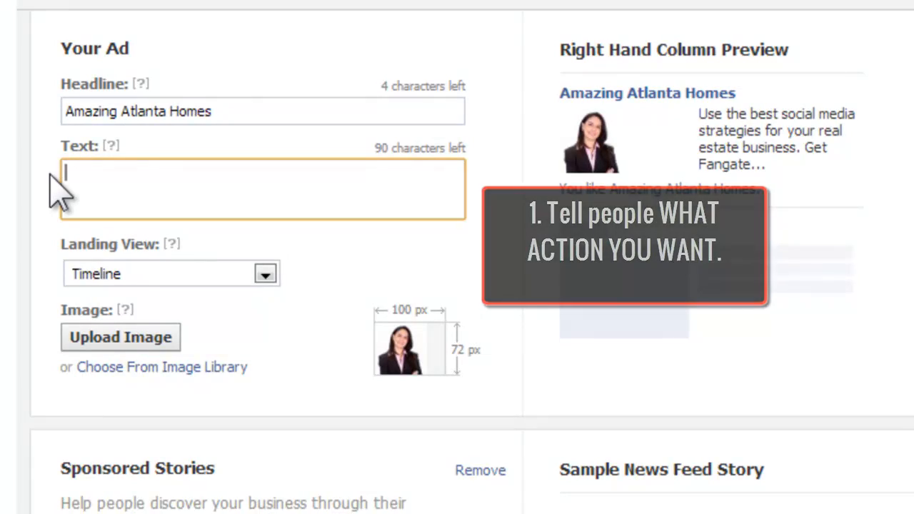
type("\"")
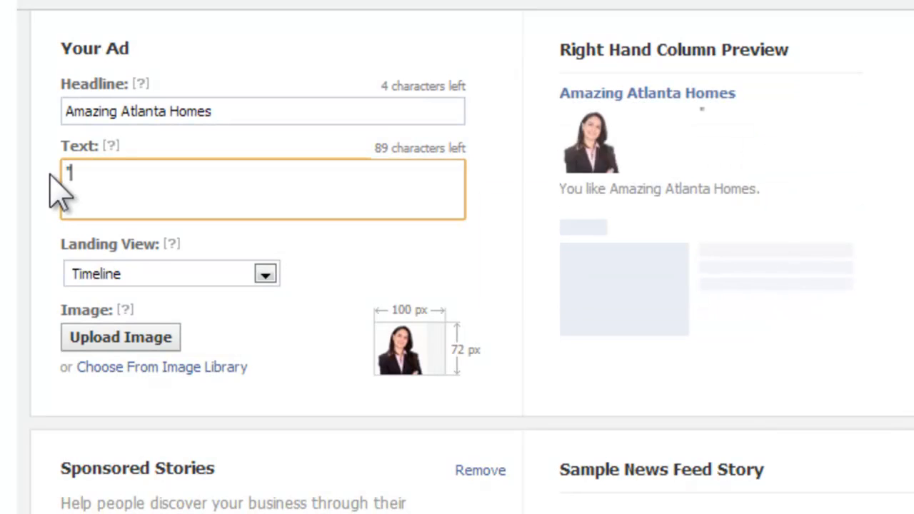
type("Like")
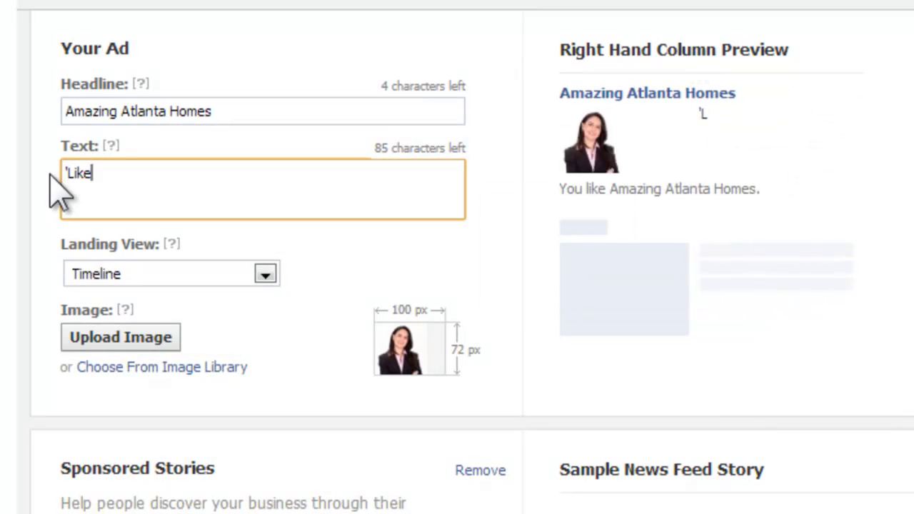
type("'")
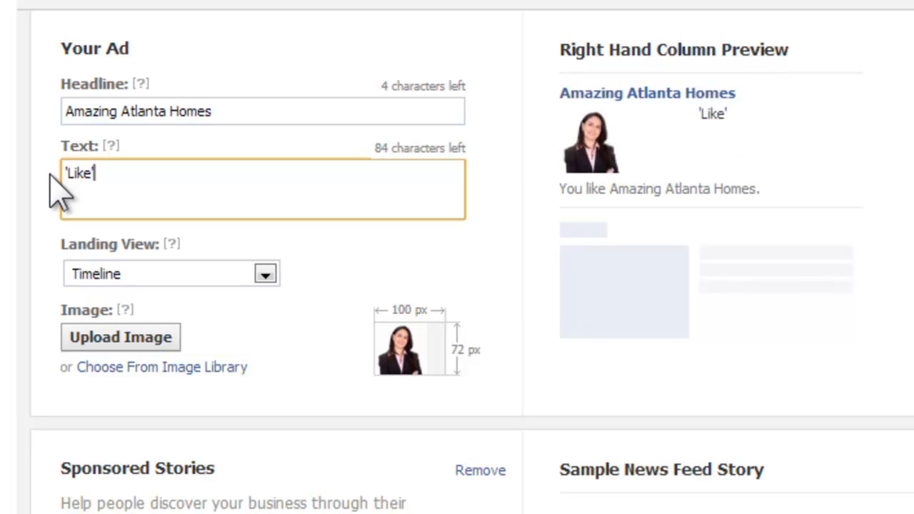
type(" us")
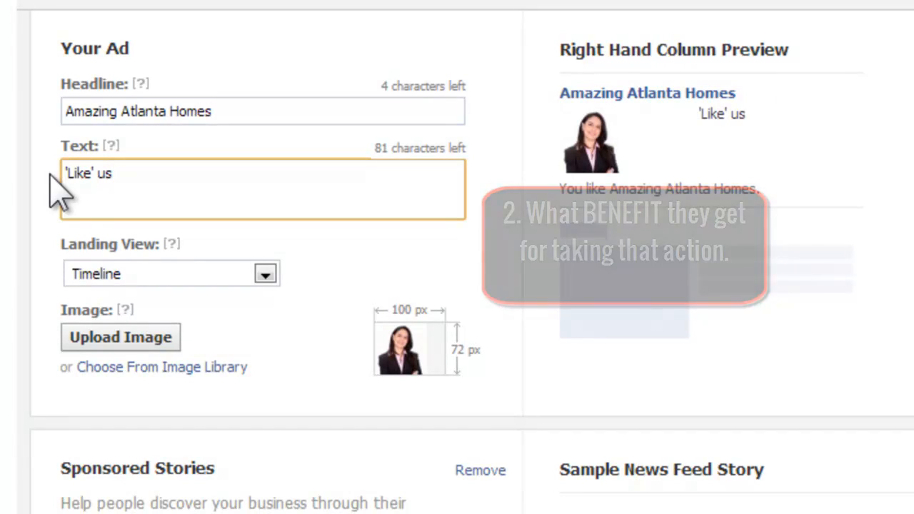
type("for ")
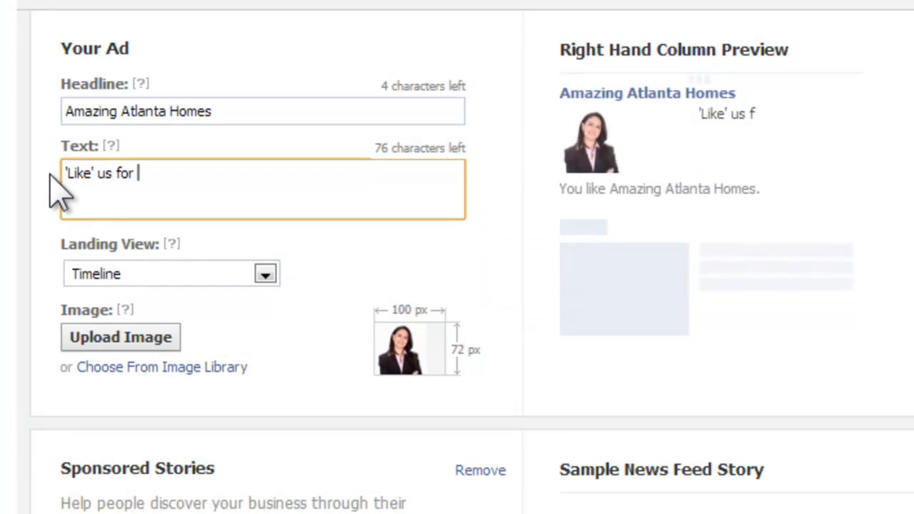
type("FREE")
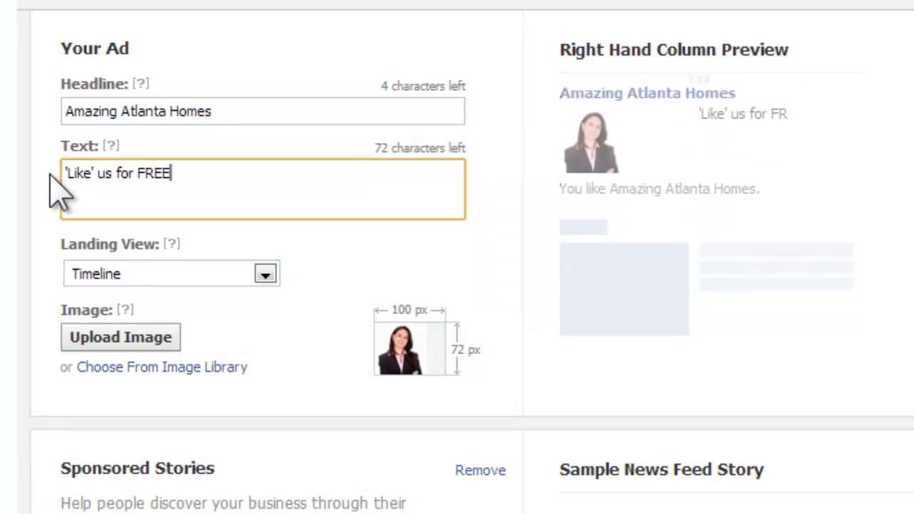
type(" home d")
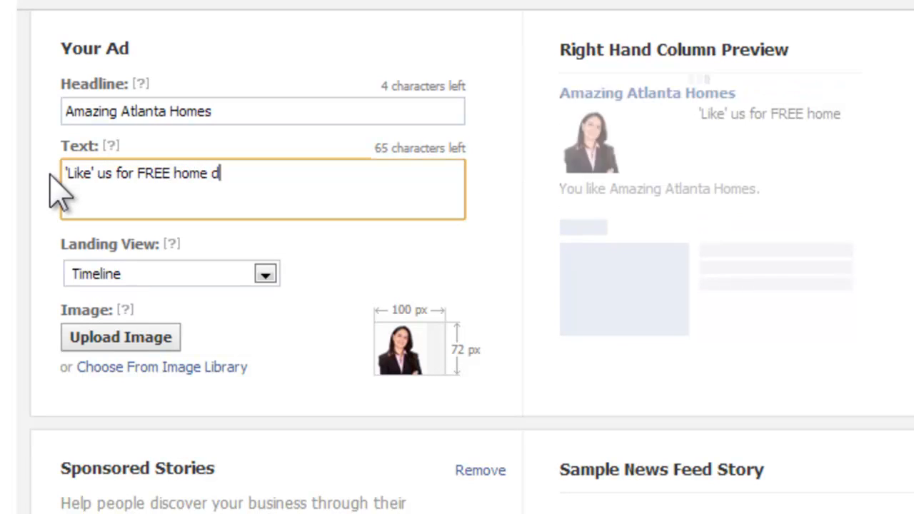
type("esign")
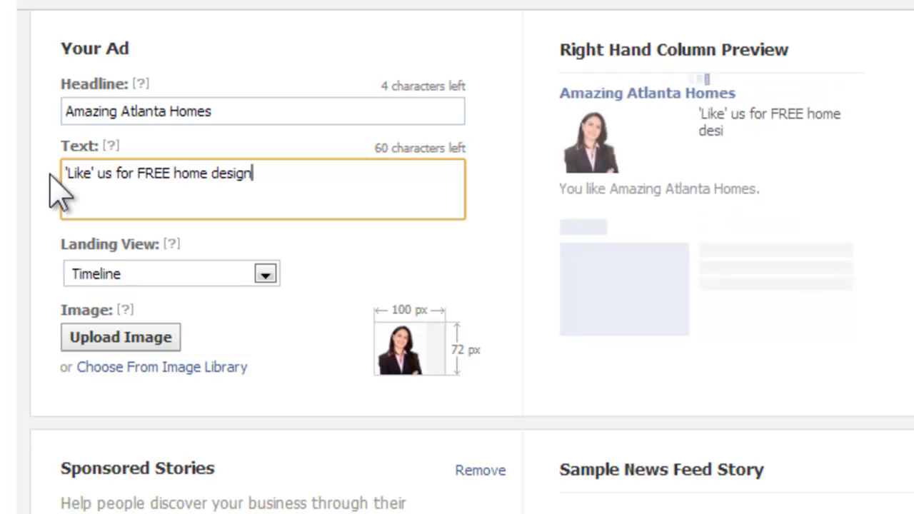
type("s, tip")
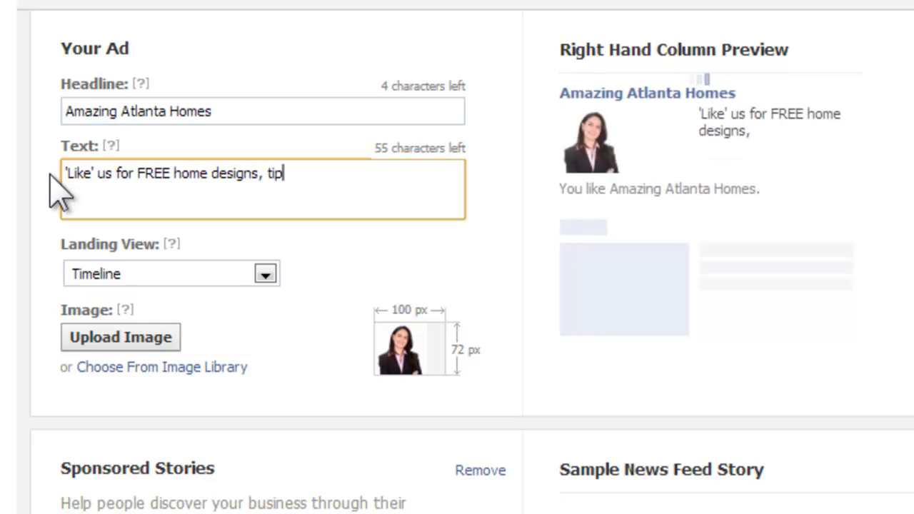
type("s, an")
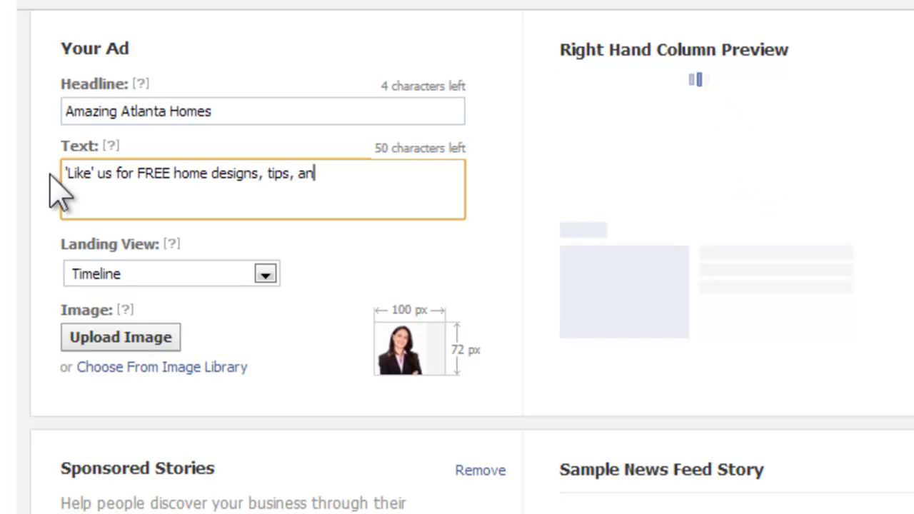
type("d am")
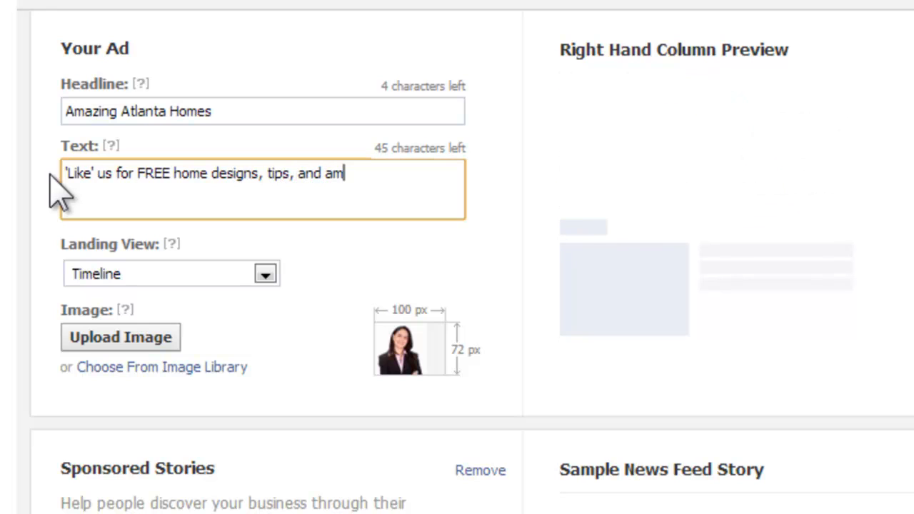
type("azing photos")
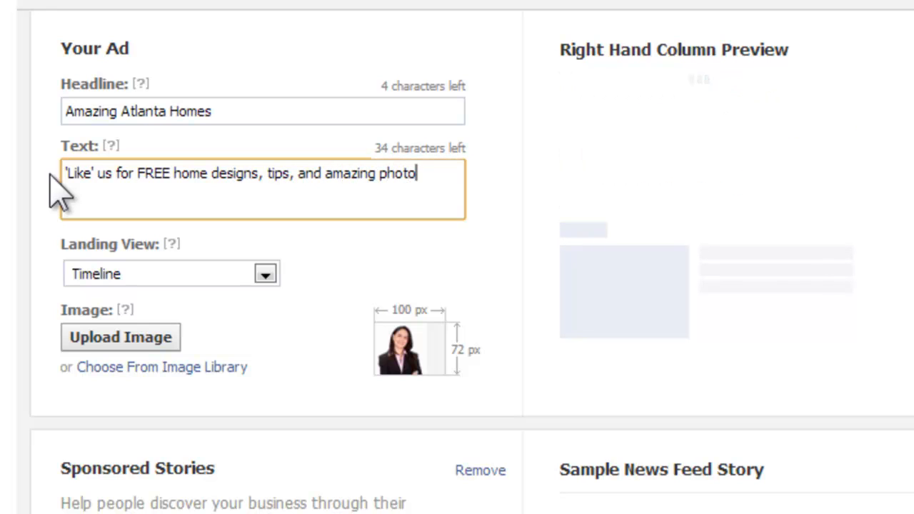
Insert "Atlanta" before "home" in the ad text and end it with an exclamation mark
left_click(173, 167)
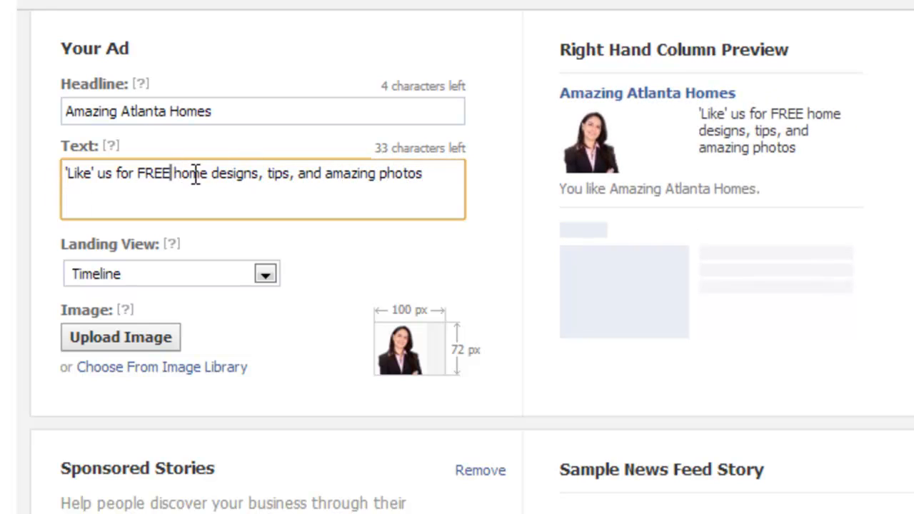
type("Atlanta")
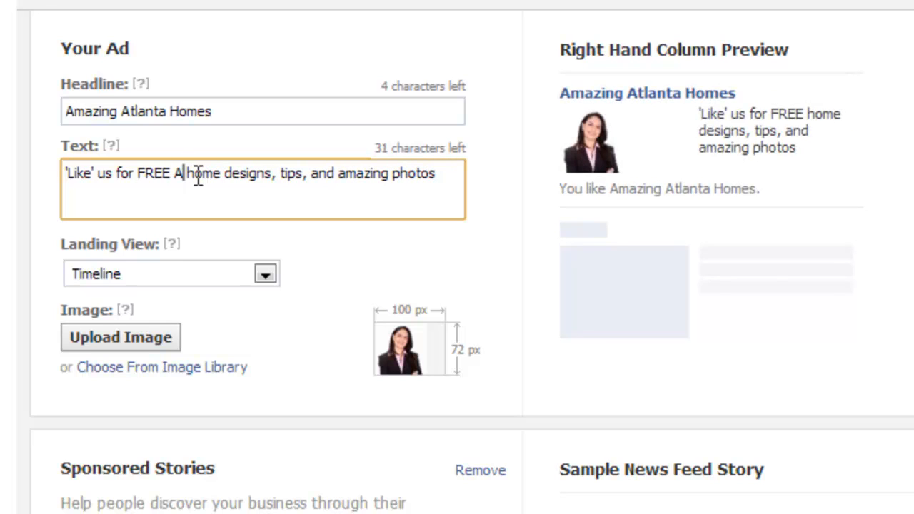
left_click(240, 197)
type("!")
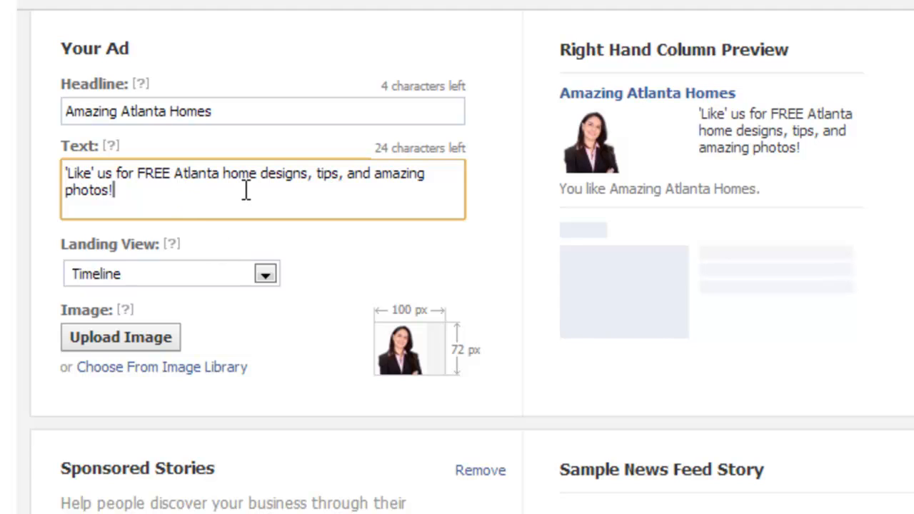
Review the Landing View options, keeping Timeline selected
left_click(177, 173)
left_click_drag(178, 173, 190, 188)
left_click(190, 189)
left_click(265, 274)
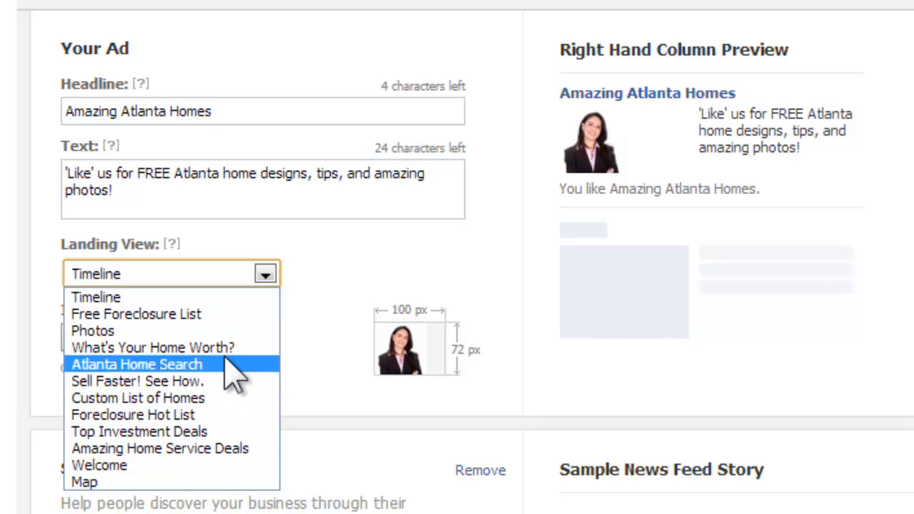
left_click(300, 267)
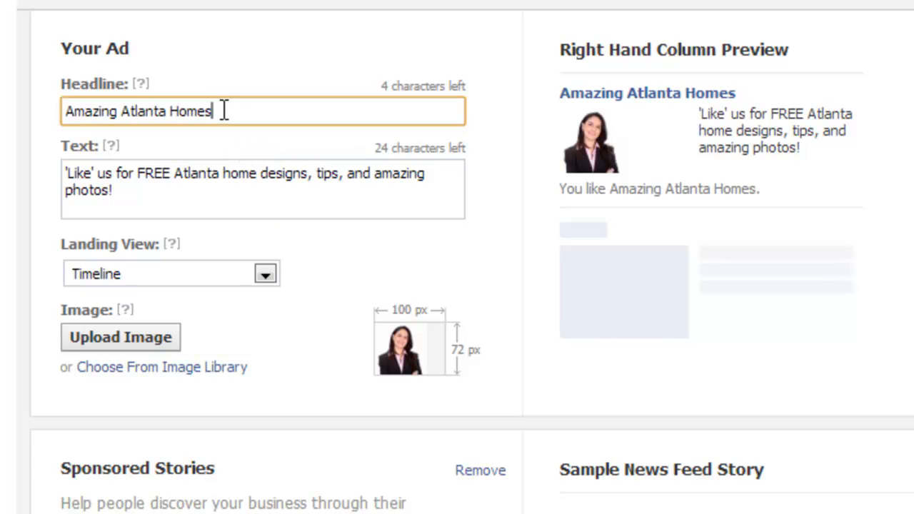
Upload a house photo as the ad image
left_click_drag(222, 111, 39, 117)
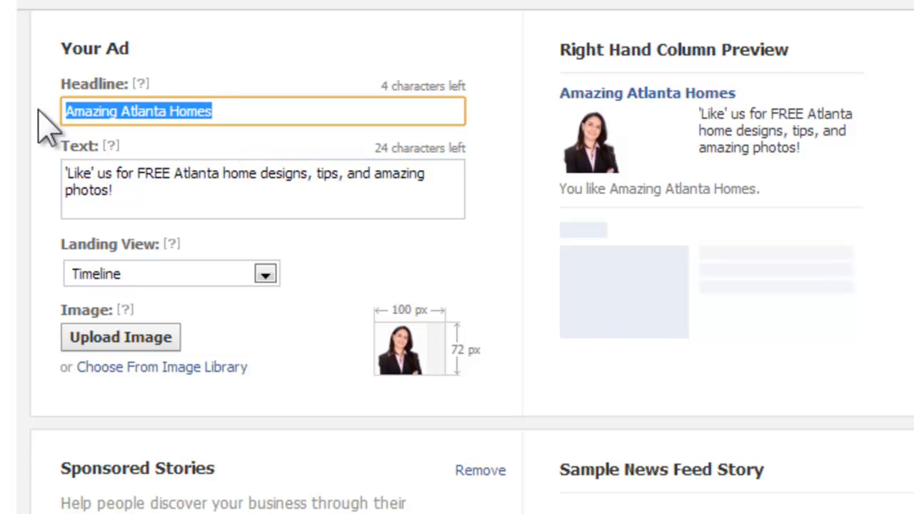
left_click(324, 284)
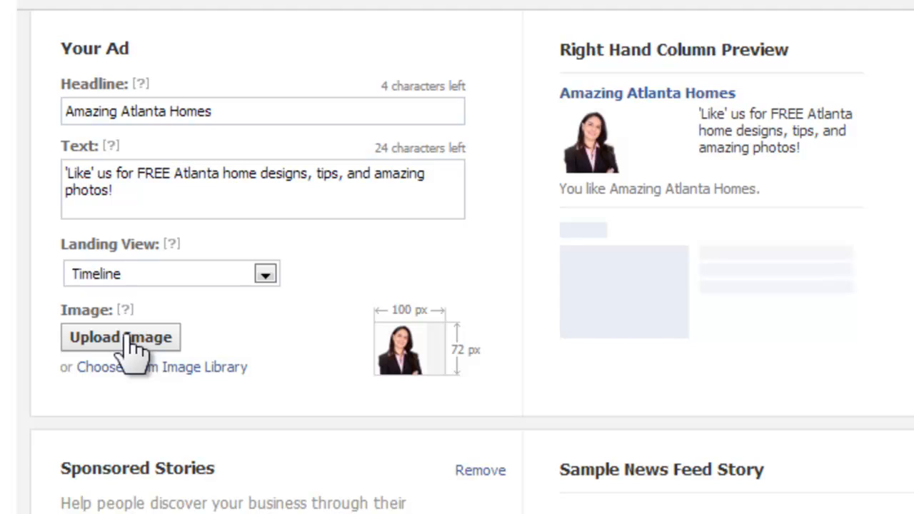
left_click(132, 340)
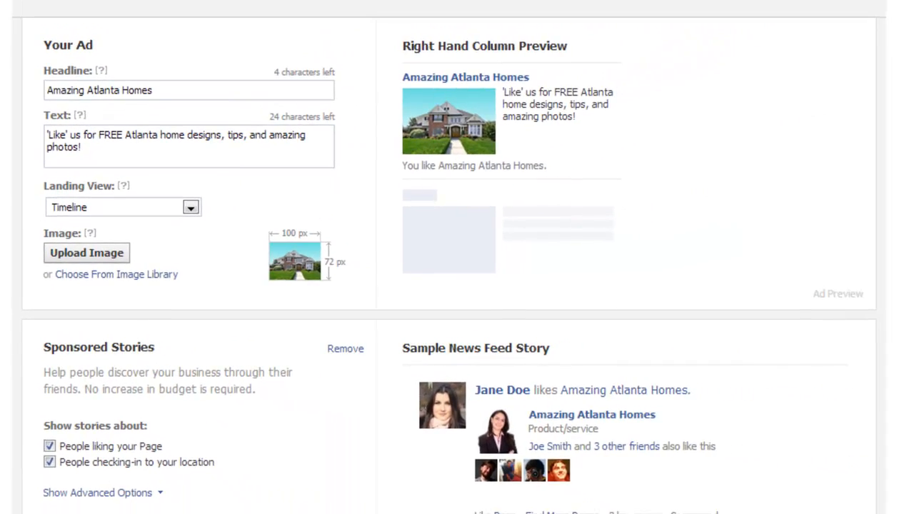
scroll(457, 257, "down", 3)
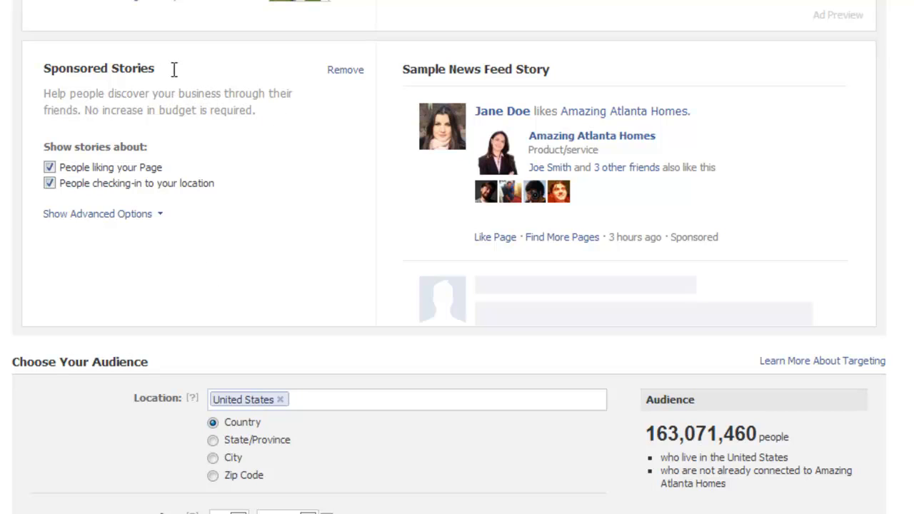
Review the Sponsored Stories section, keeping both story options checked
left_click_drag(174, 70, 45, 67)
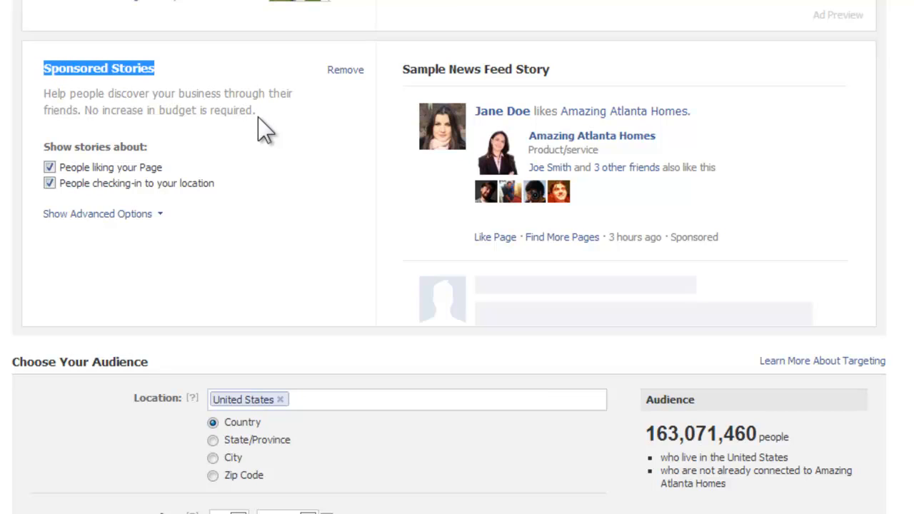
left_click(246, 97)
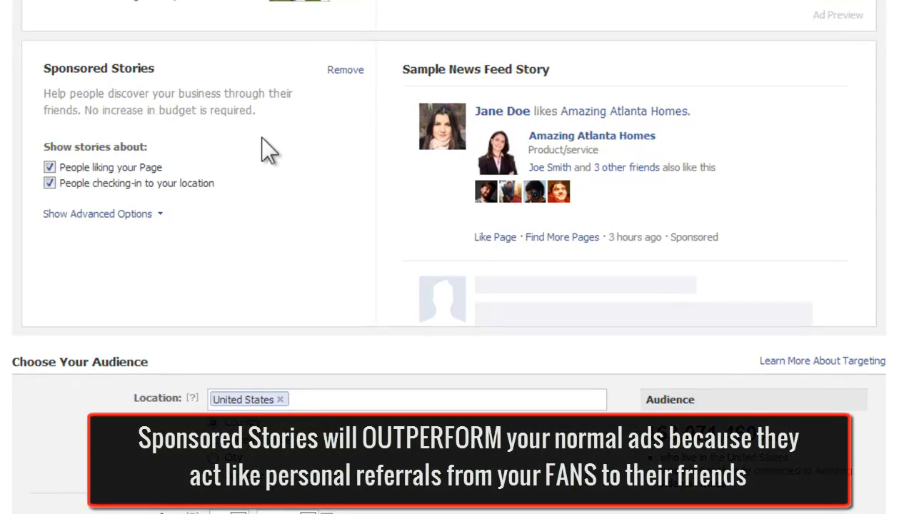
scroll(270, 152, "up", 3)
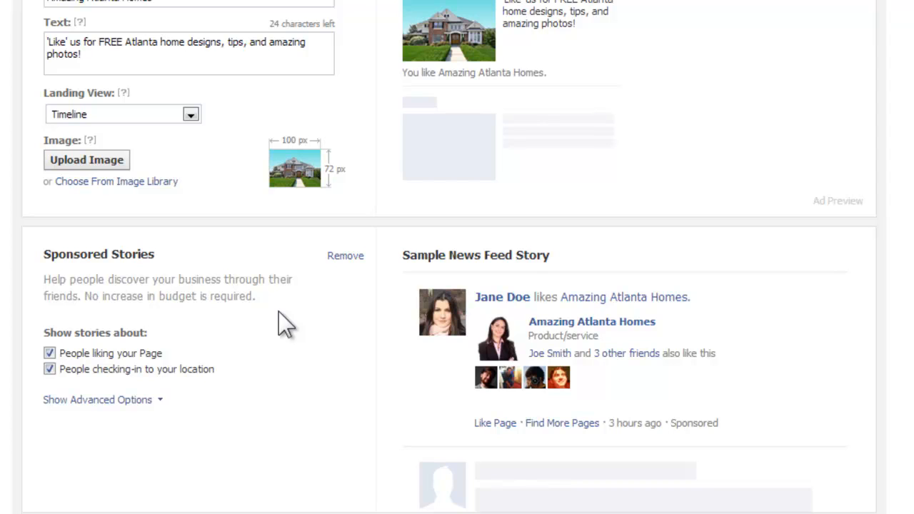
scroll(278, 312, "down", 1)
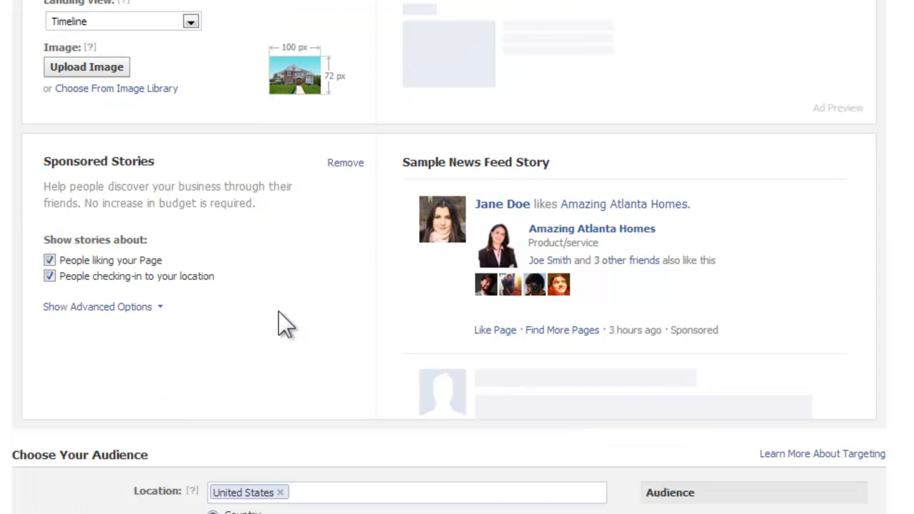
scroll(279, 250, "down", 3)
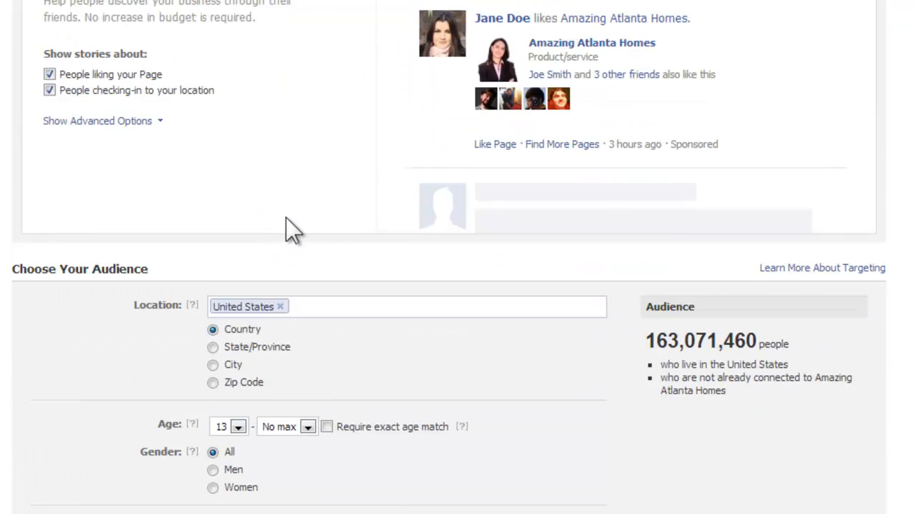
scroll(454, 261, "down", 2)
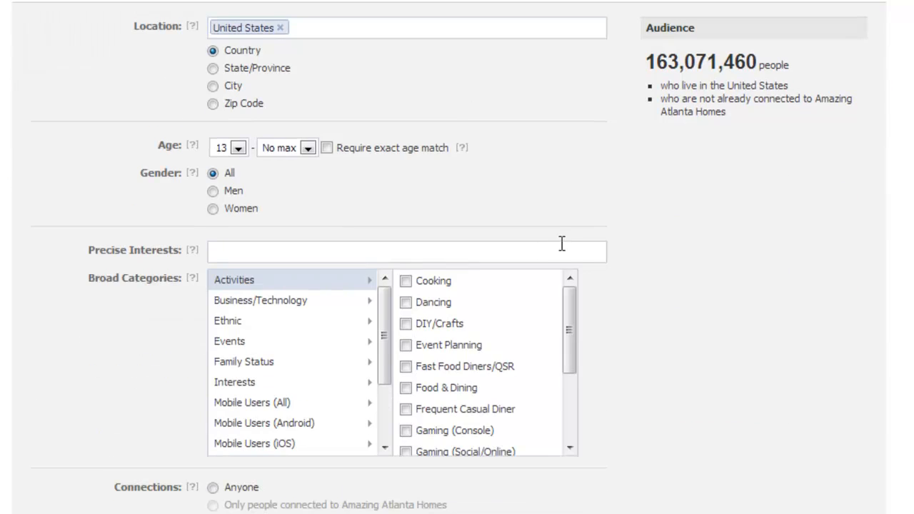
scroll(569, 243, "up", 1)
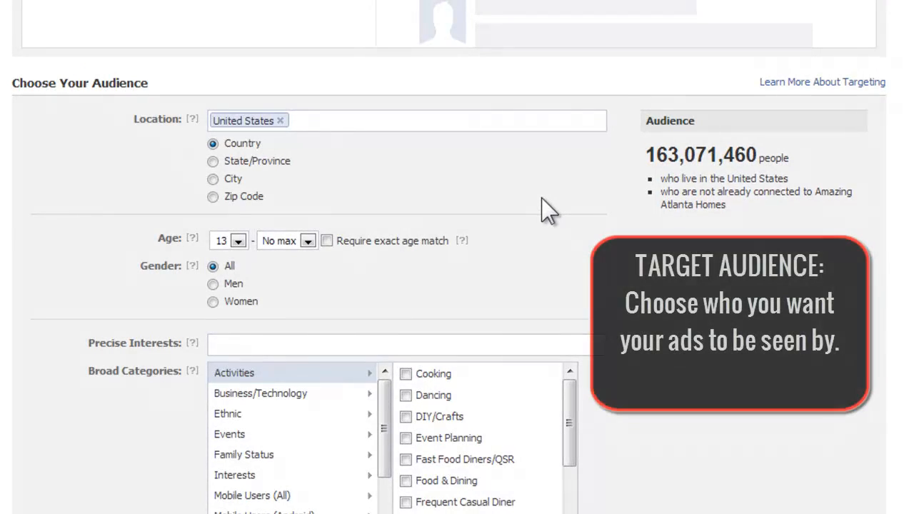
Target the audience by city, choosing Atlanta, GA
left_click(213, 179)
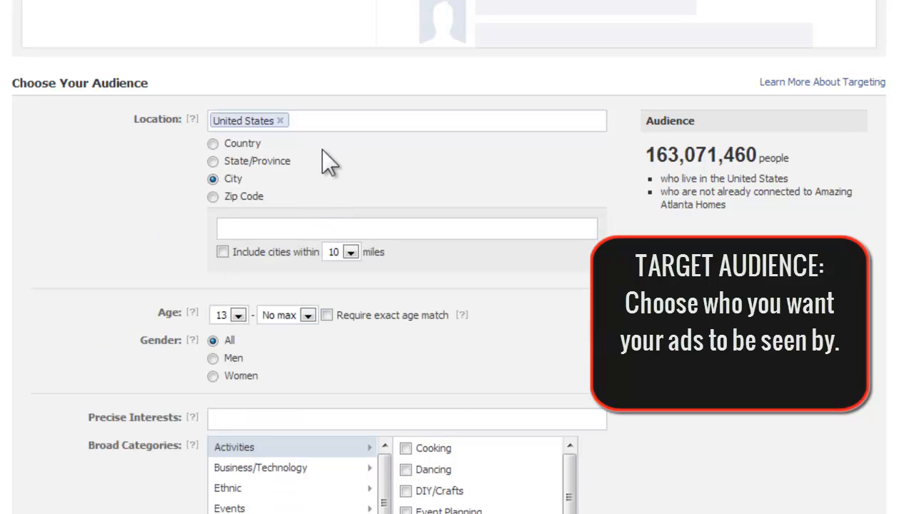
left_click(271, 235)
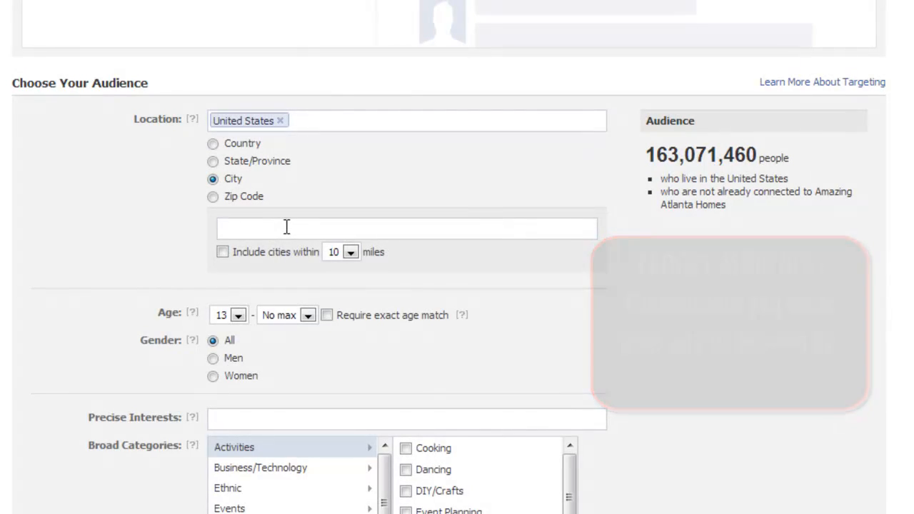
type("At")
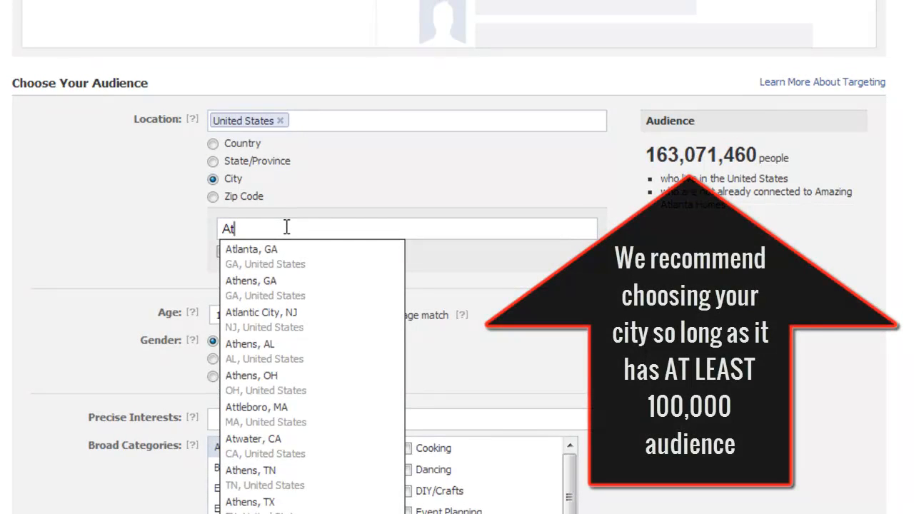
left_click(270, 256)
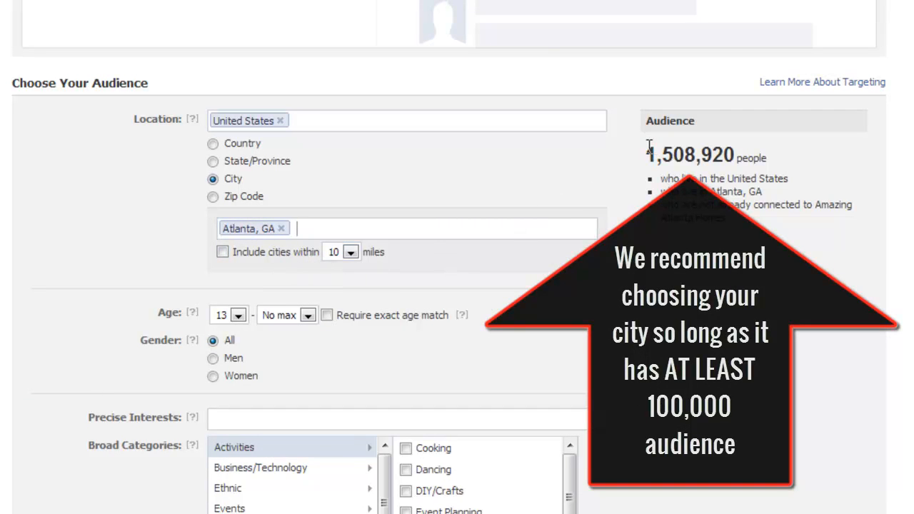
left_click_drag(649, 151, 736, 153)
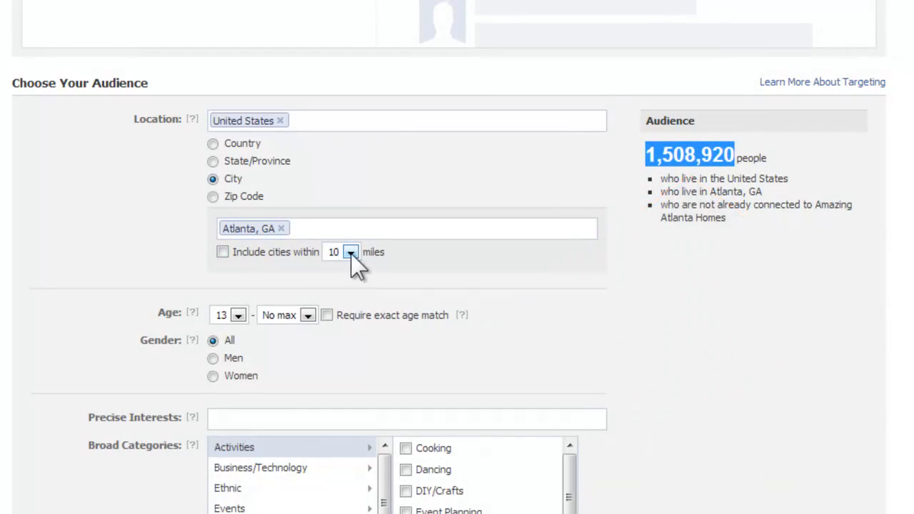
left_click(223, 252)
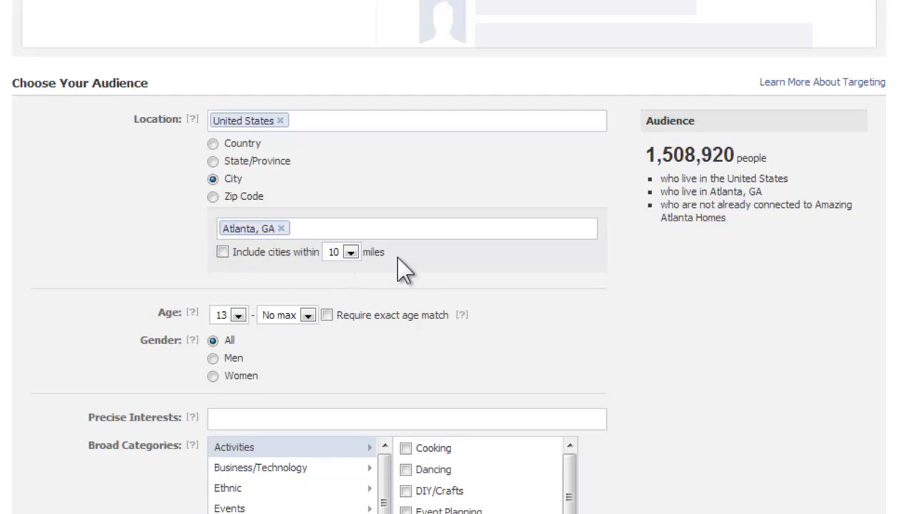
Set the minimum audience age to 30, leaving the maximum at No max
scroll(484, 264, "down", 2)
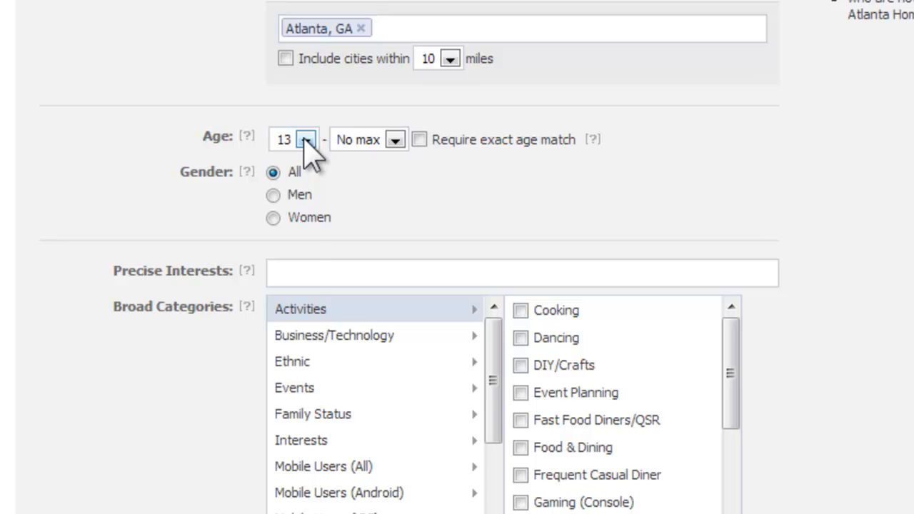
left_click(305, 138)
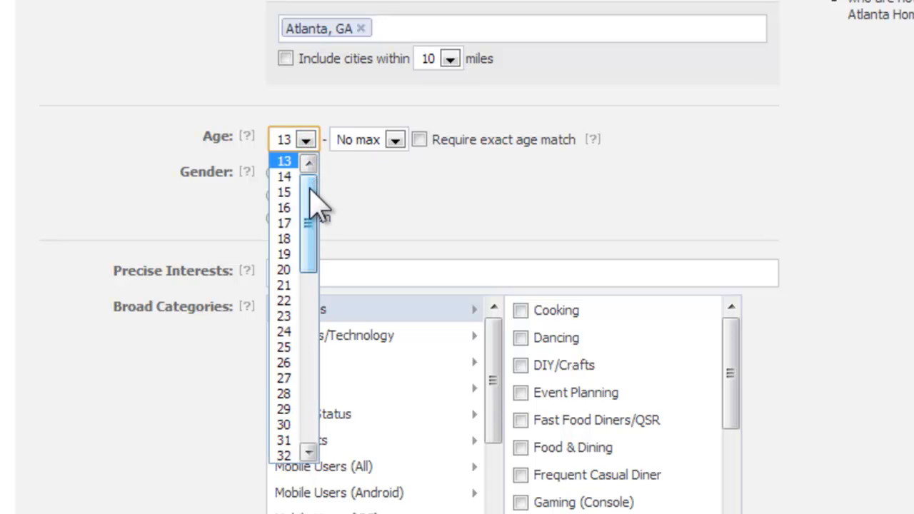
left_click_drag(310, 190, 310, 234)
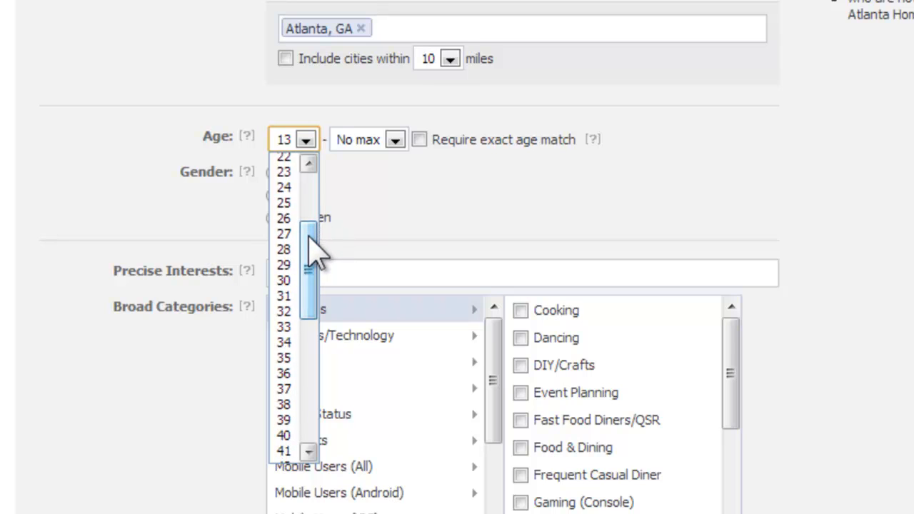
left_click(284, 282)
left_click(394, 140)
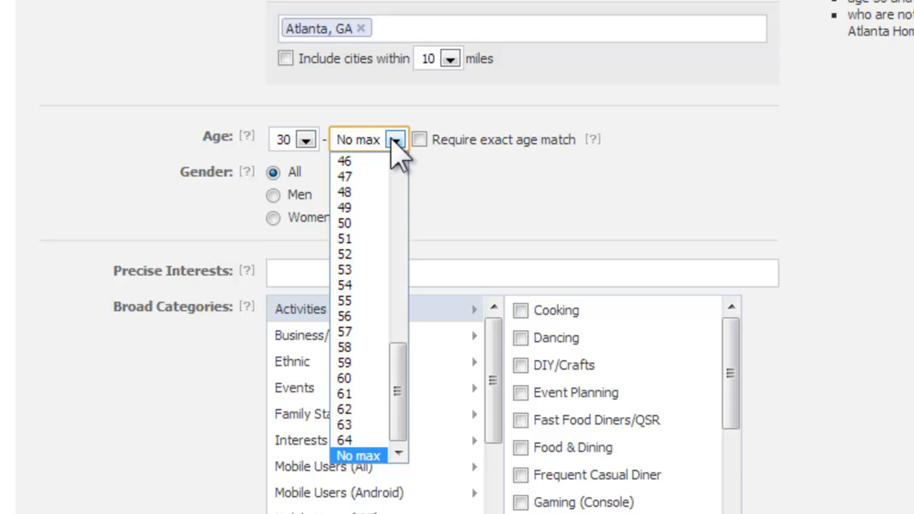
left_click(433, 170)
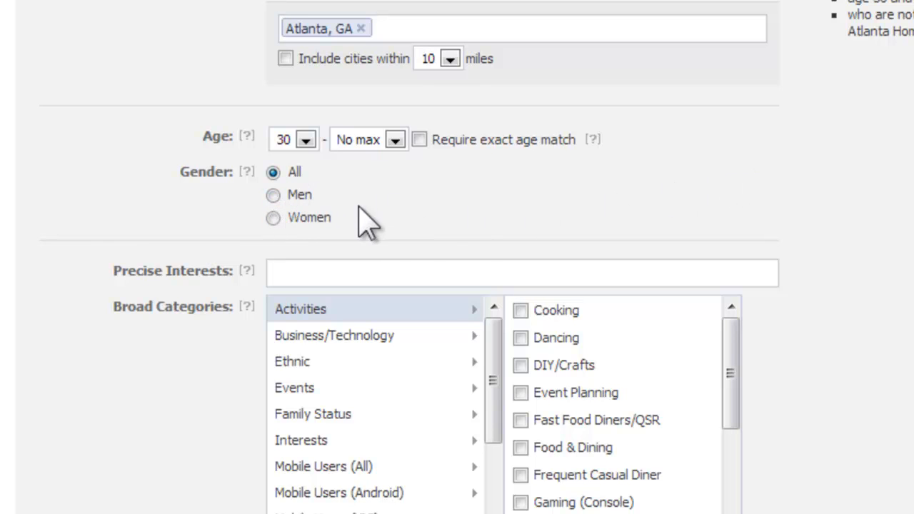
Review the audience summary and the Connections settings
left_click_drag(713, 14, 812, 15)
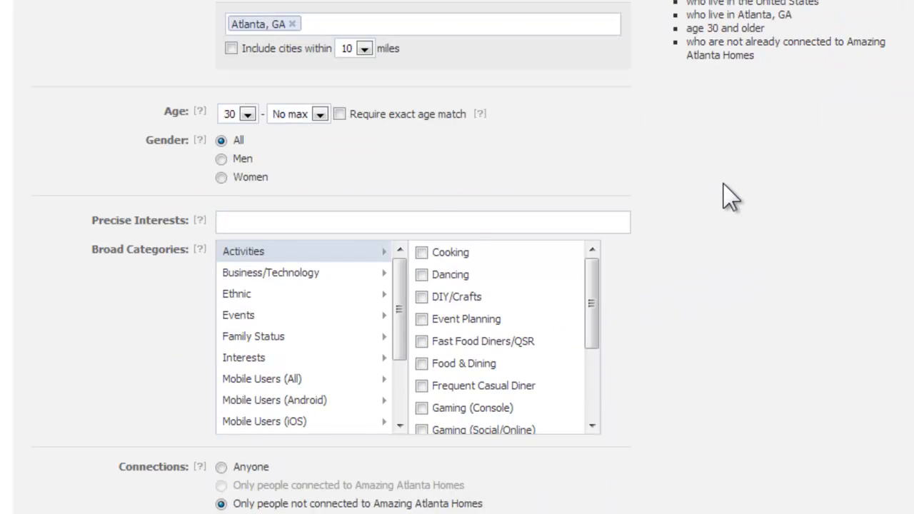
scroll(730, 196, "down", 1)
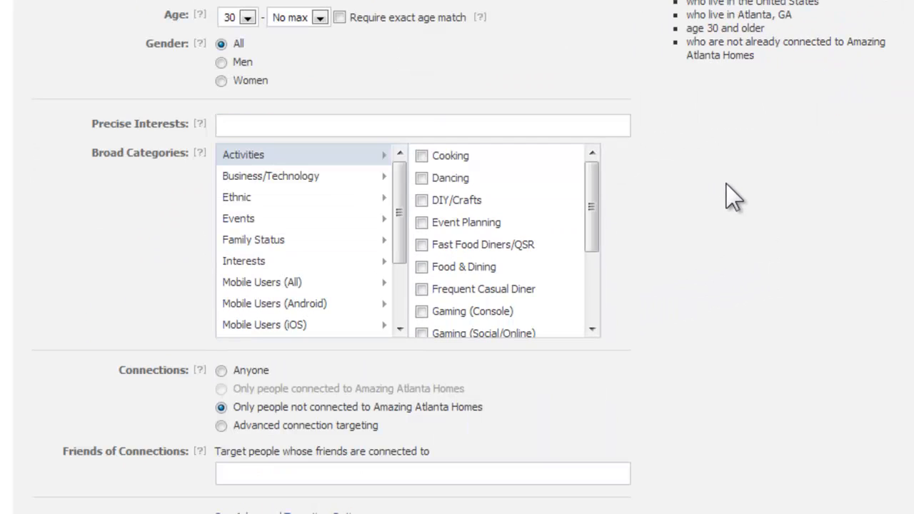
scroll(730, 196, "up", 1)
scroll(730, 197, "down", 3)
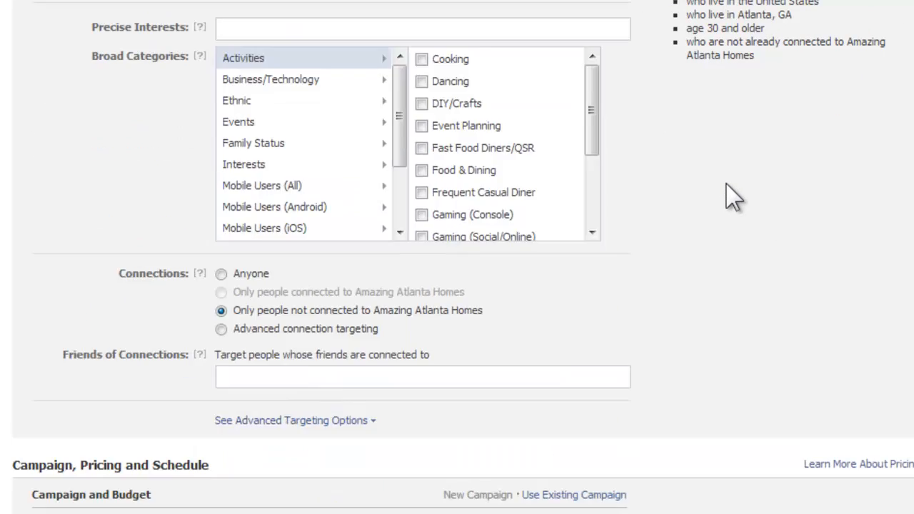
scroll(730, 197, "up", 1)
scroll(734, 198, "up", 2)
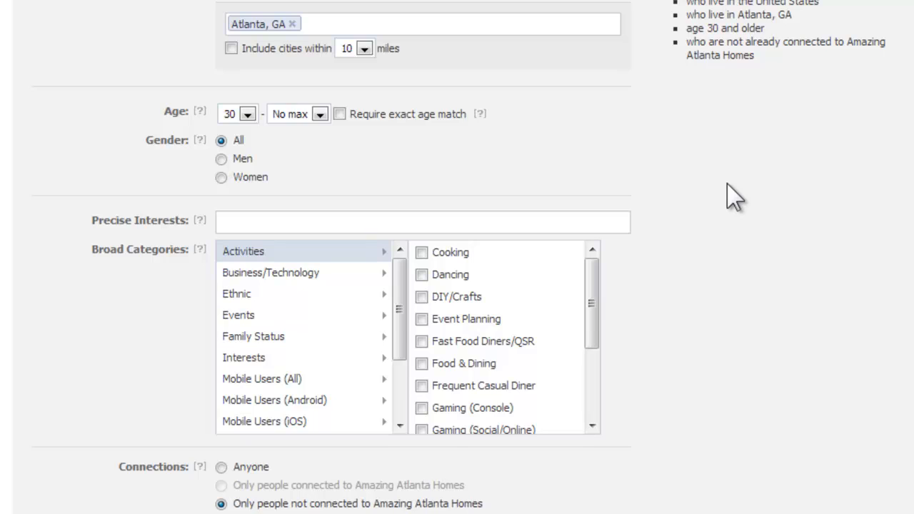
scroll(732, 196, "up", 1)
Add #Lawyer and #Doctor (title) as precise interests
left_click(262, 321)
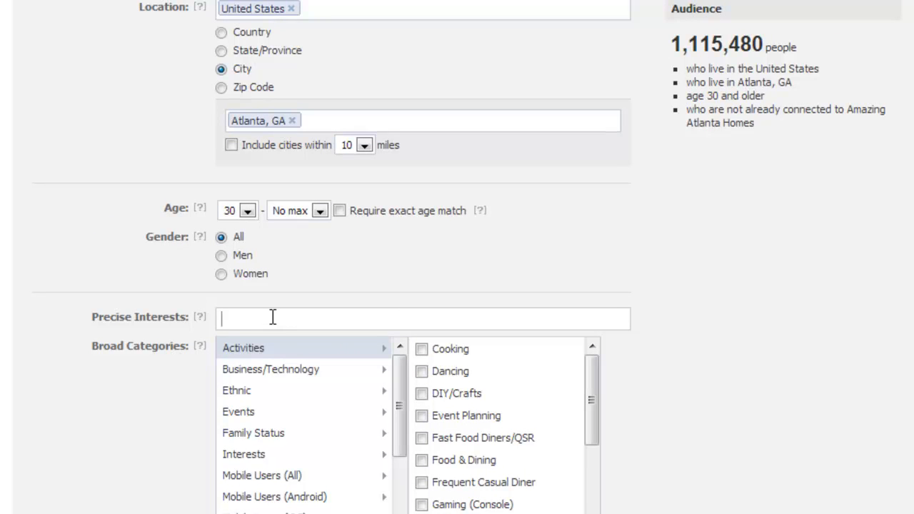
type("lawyer")
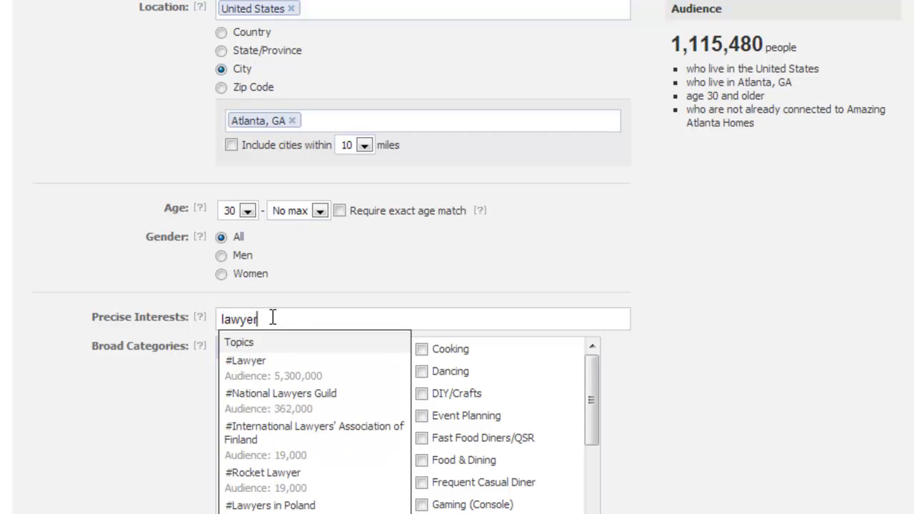
left_click(275, 357)
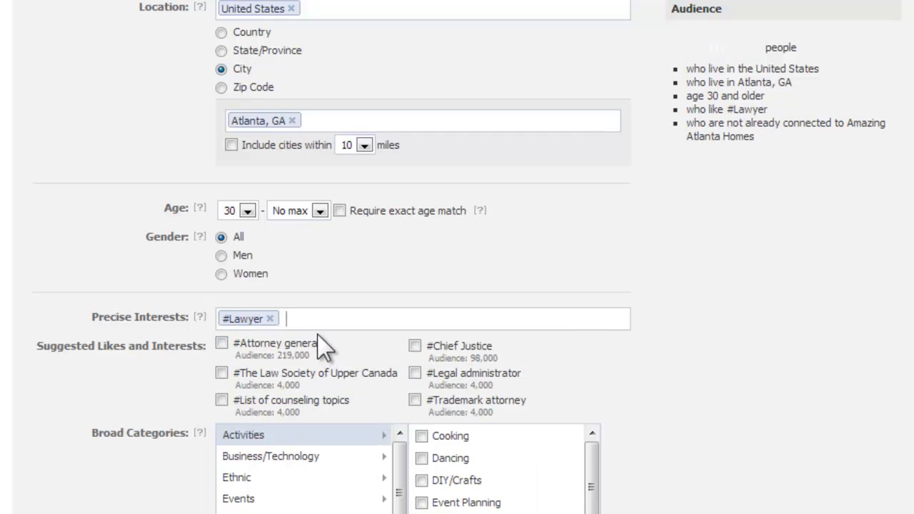
type("doctor")
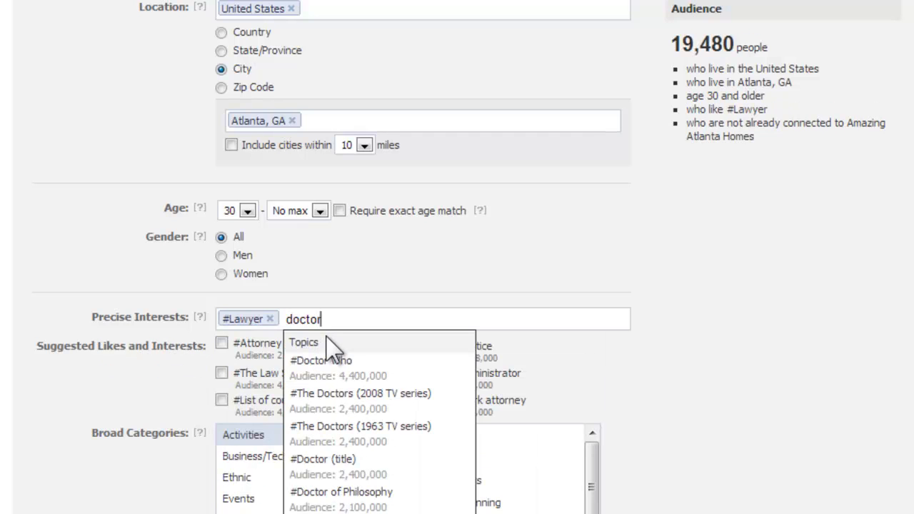
scroll(703, 311, "down", 2)
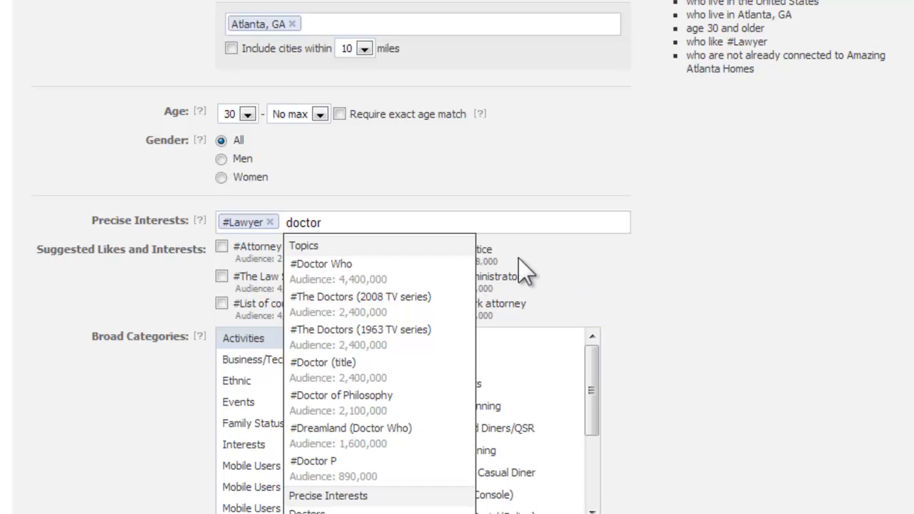
scroll(624, 276, "down", 2)
left_click(375, 270)
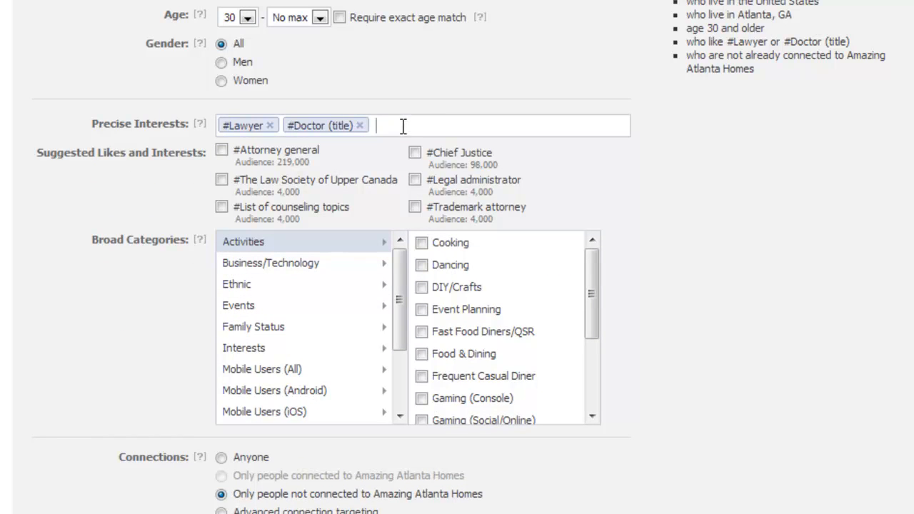
Remove the #Doctor (title) and #Lawyer precise interests
scroll(781, 173, "up", 2)
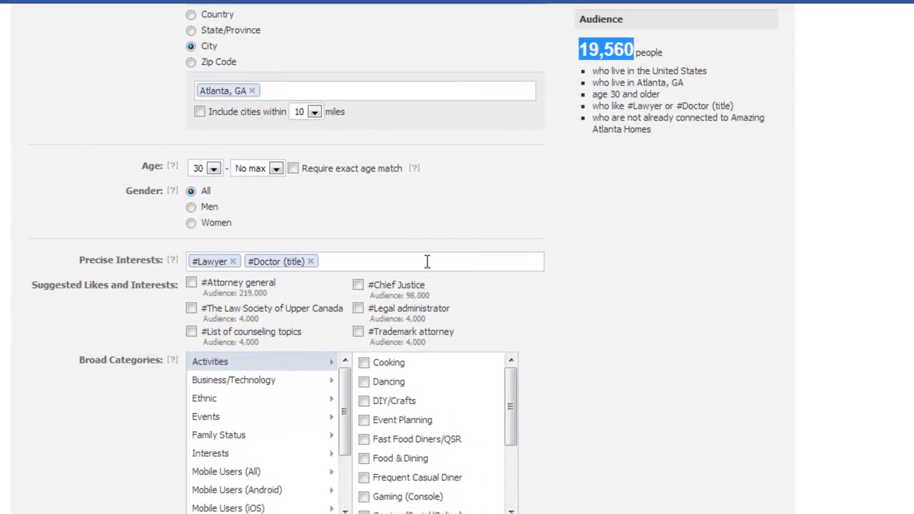
left_click(311, 261)
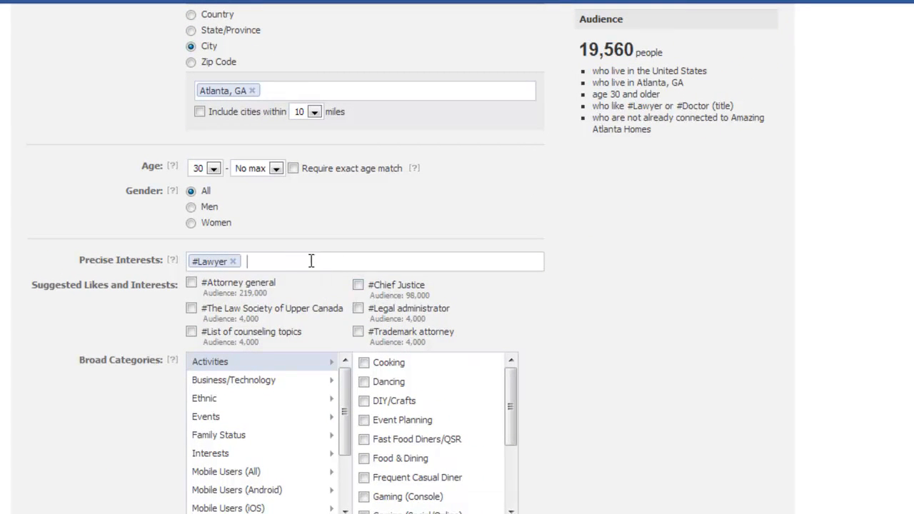
left_click(234, 262)
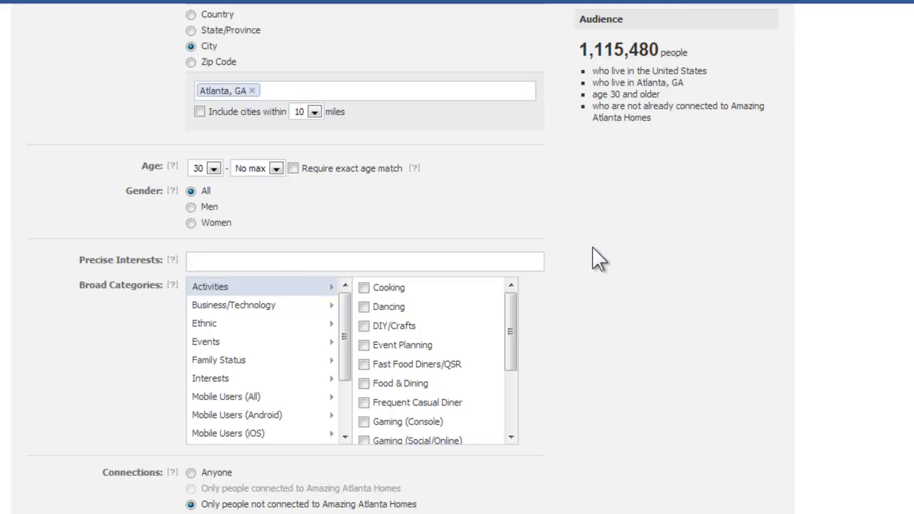
Name the new campaign Atlanta home owners
scroll(587, 168, "up", 2)
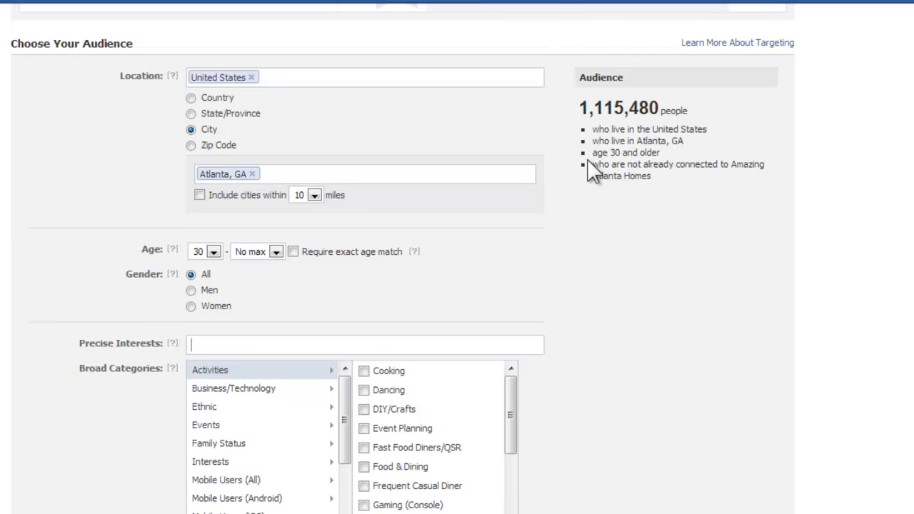
scroll(588, 170, "down", 3)
scroll(595, 175, "down", 6)
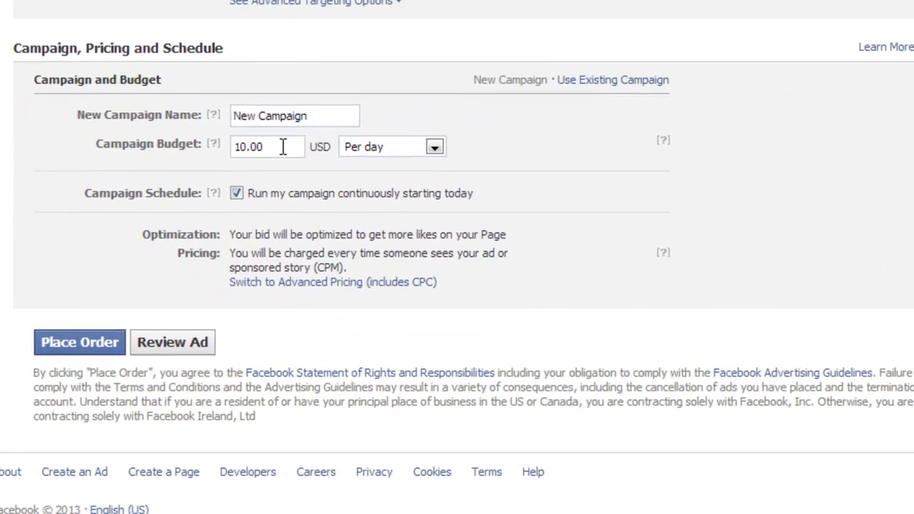
left_click_drag(320, 100, 243, 100)
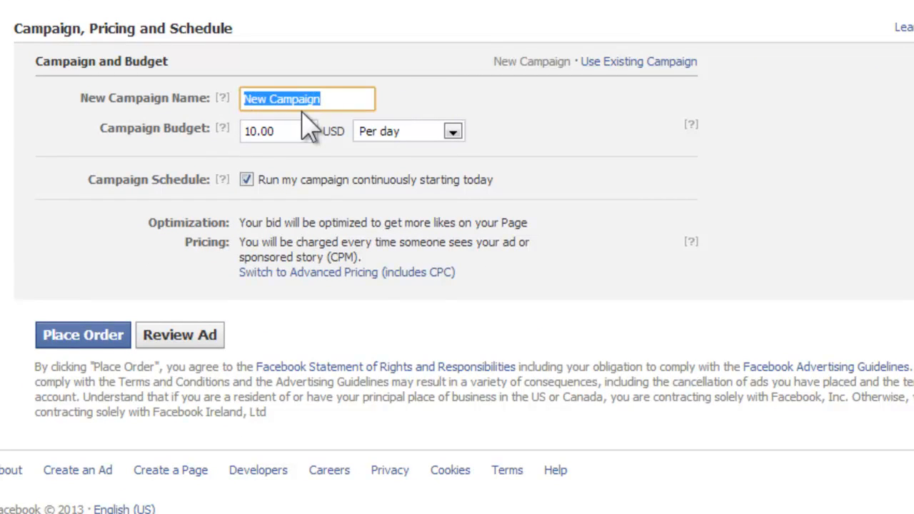
type("Atlant")
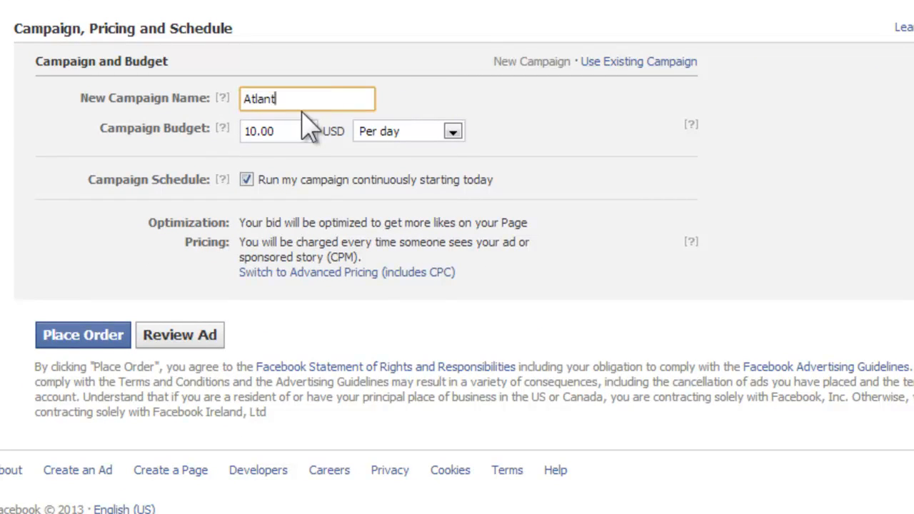
type("a home owners")
Set the campaign budget to 5 USD per day and open the ad review
double_click(254, 132)
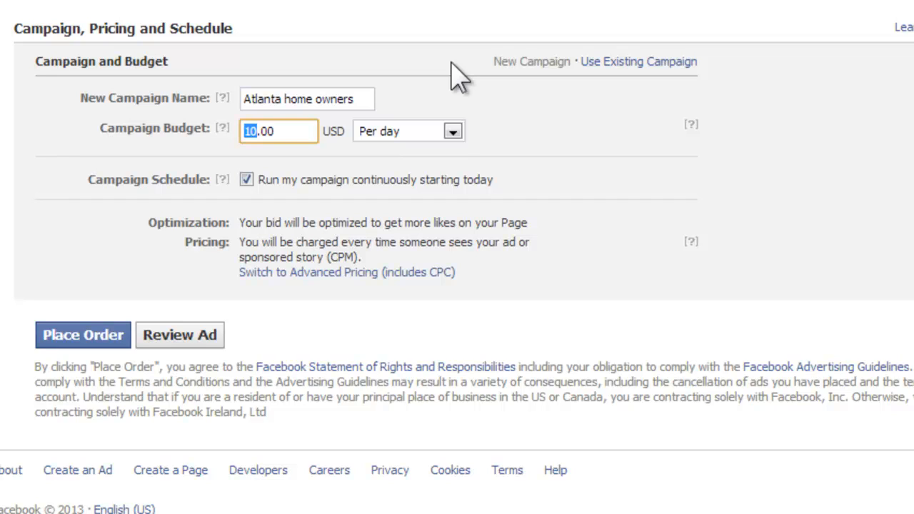
type("5")
left_click(184, 344)
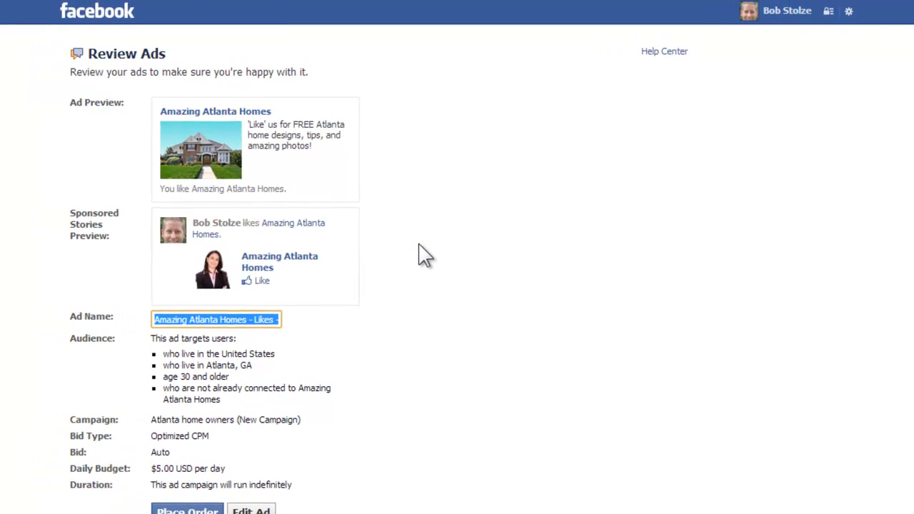
Examine the ad preview and the Amazing Atlanta Homes page it promotes
left_click(420, 246)
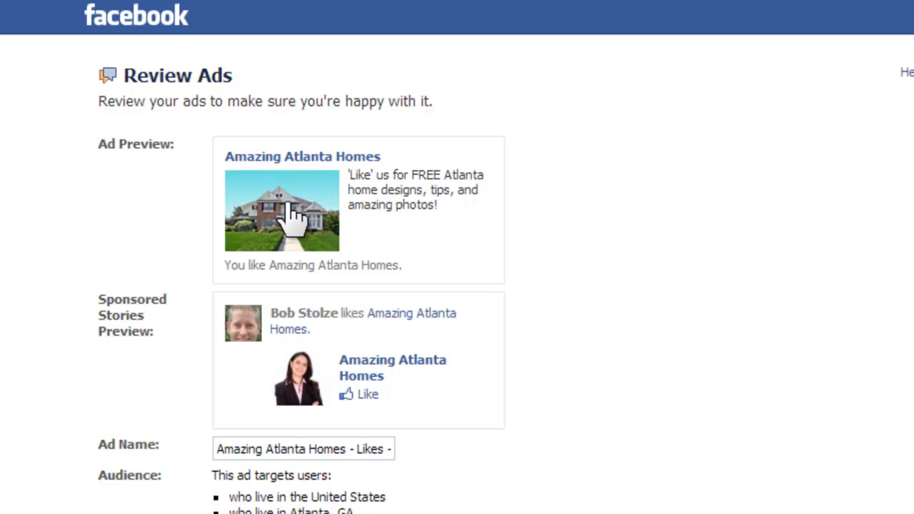
mouse_move(294, 209)
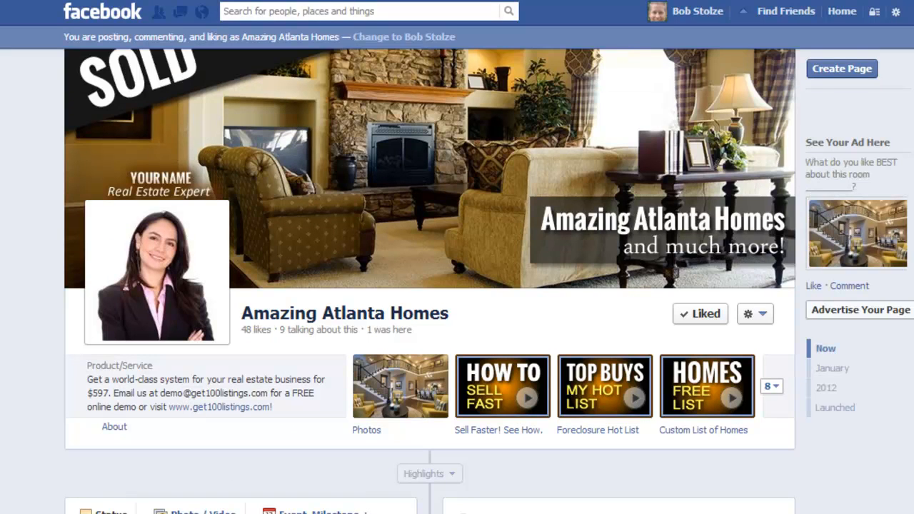
scroll(292, 204, "down", 5)
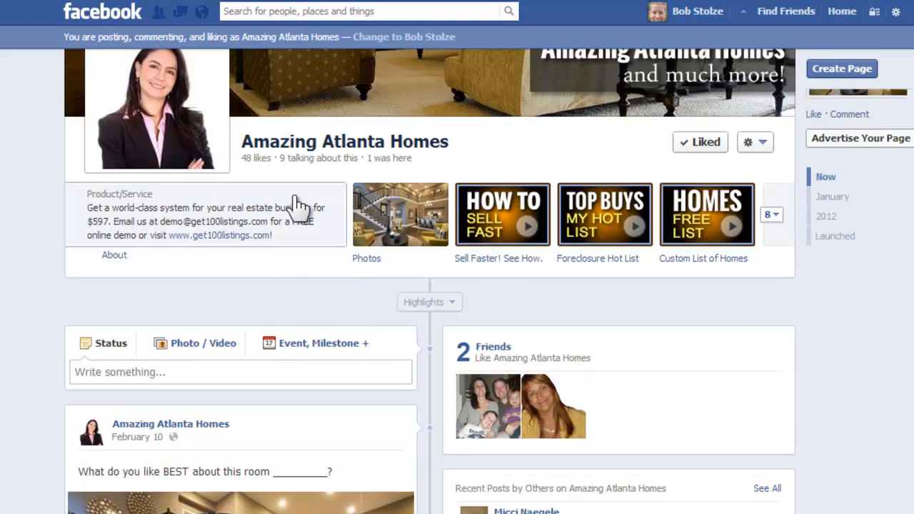
scroll(296, 204, "down", 3)
scroll(296, 205, "up", 6)
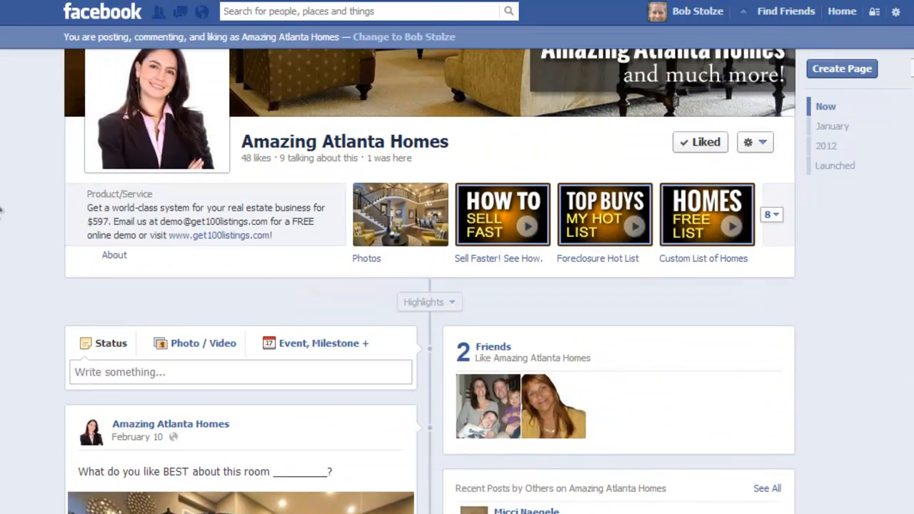
scroll(1, 208, "up", 3)
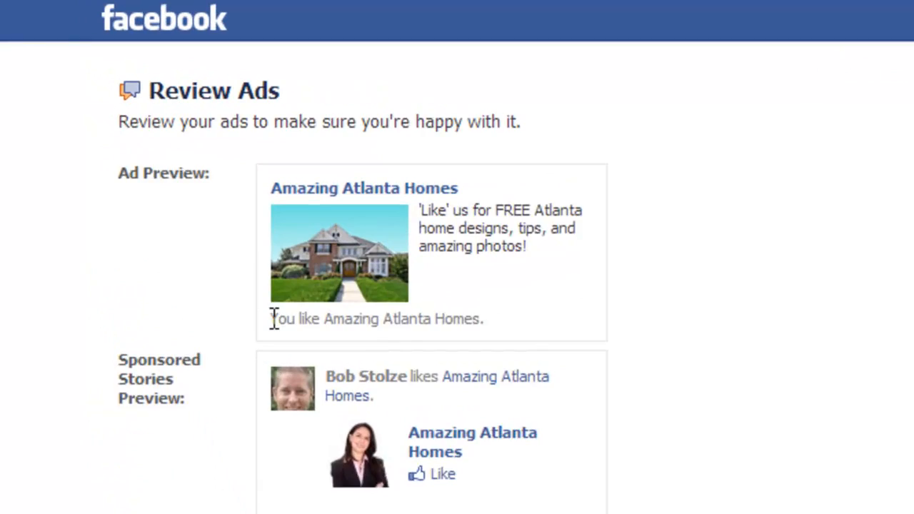
Check the ad summary and place the order
left_click_drag(273, 319, 321, 328)
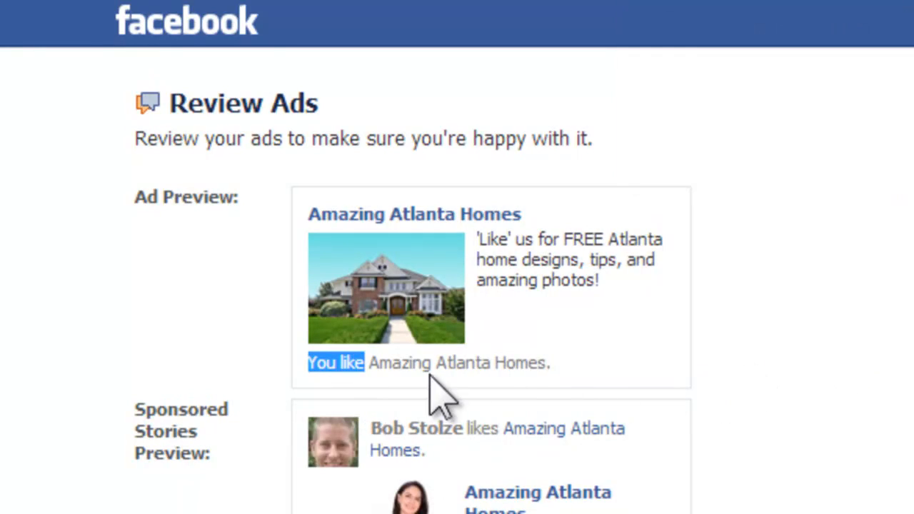
left_click(722, 337)
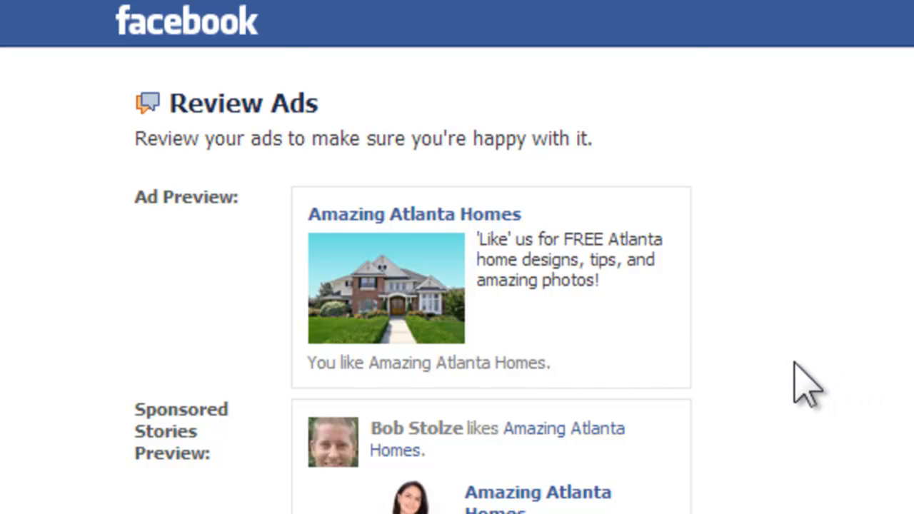
scroll(806, 385, "down", 2)
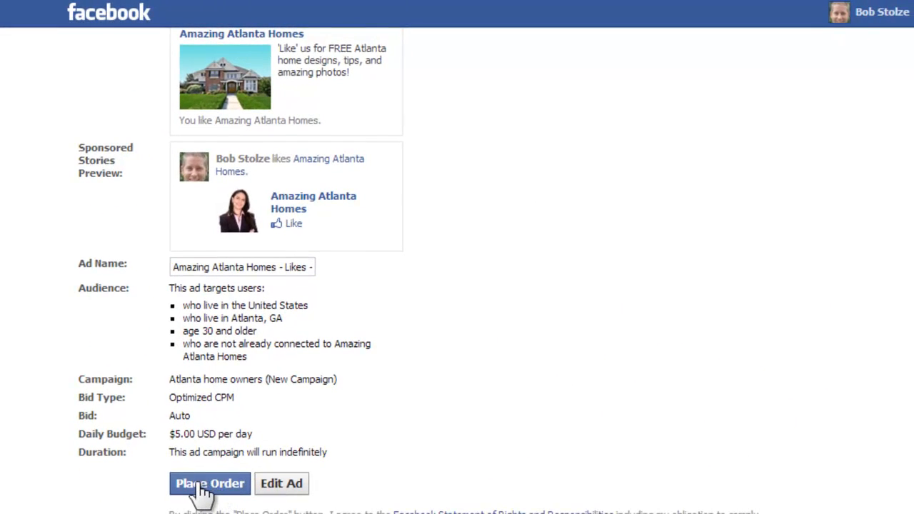
left_click(200, 486)
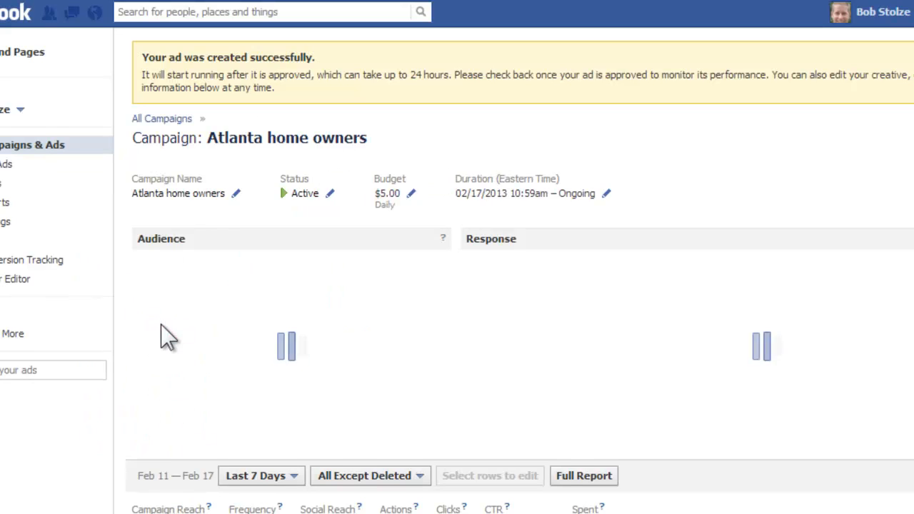
Go to the home page, open Ads Manager, and open the new Amazing Atlanta Homes - Likes - Ad
scroll(162, 328, "down", 4)
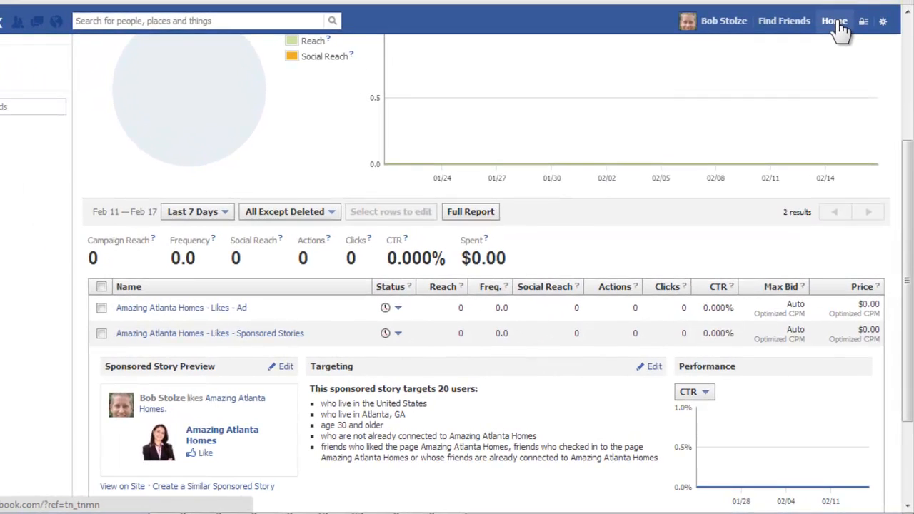
left_click(839, 27)
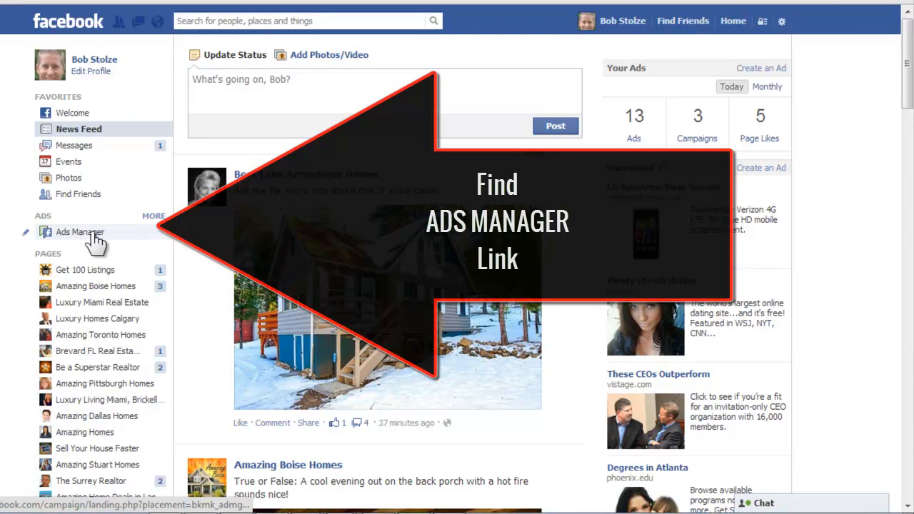
left_click(92, 233)
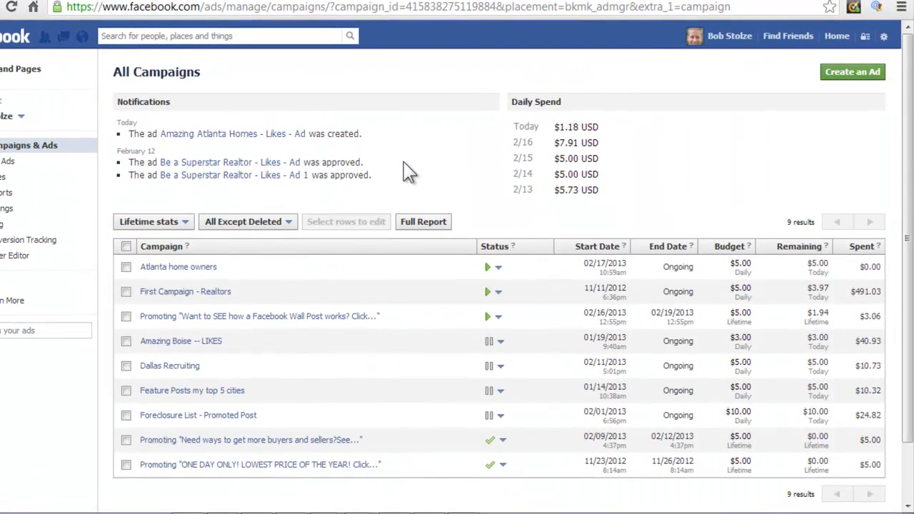
left_click(228, 135)
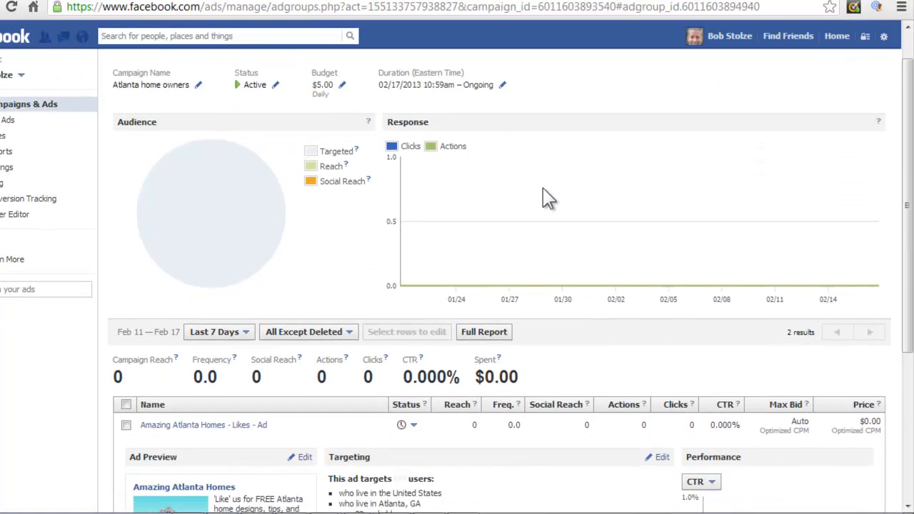
Examine the ad and sponsored story previews and their targeting details
scroll(617, 192, "down", 2)
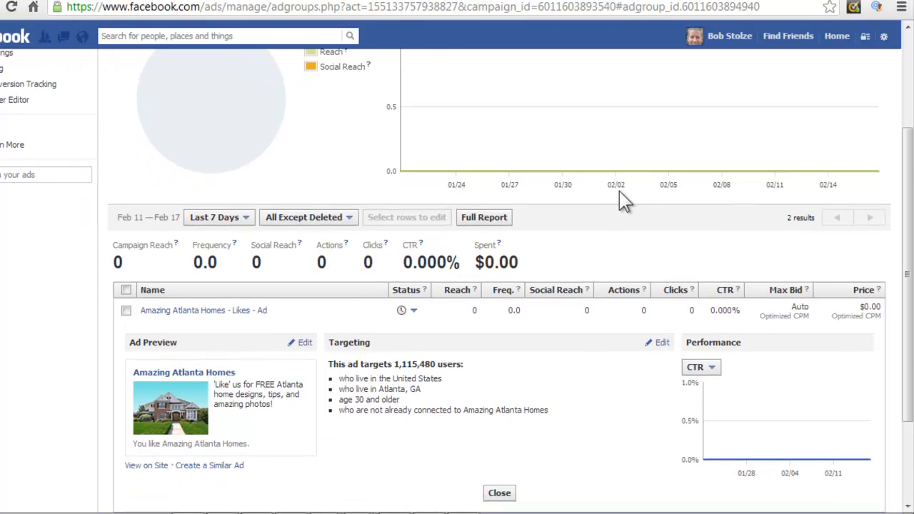
scroll(621, 198, "down", 2)
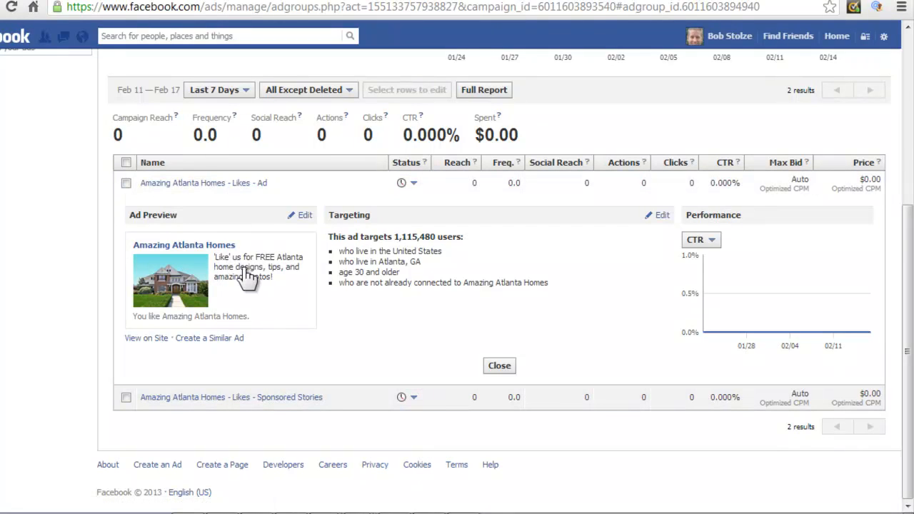
left_click(281, 400)
scroll(280, 402, "down", 2)
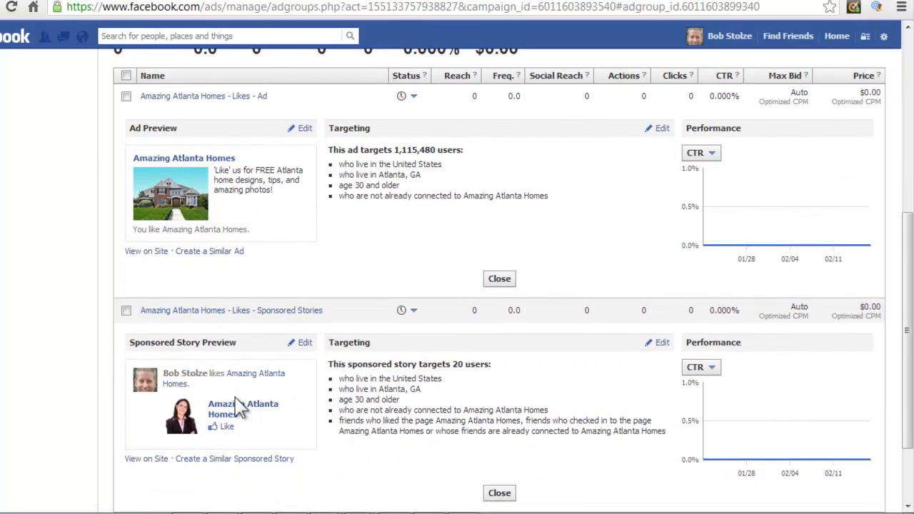
scroll(468, 244, "up", 3)
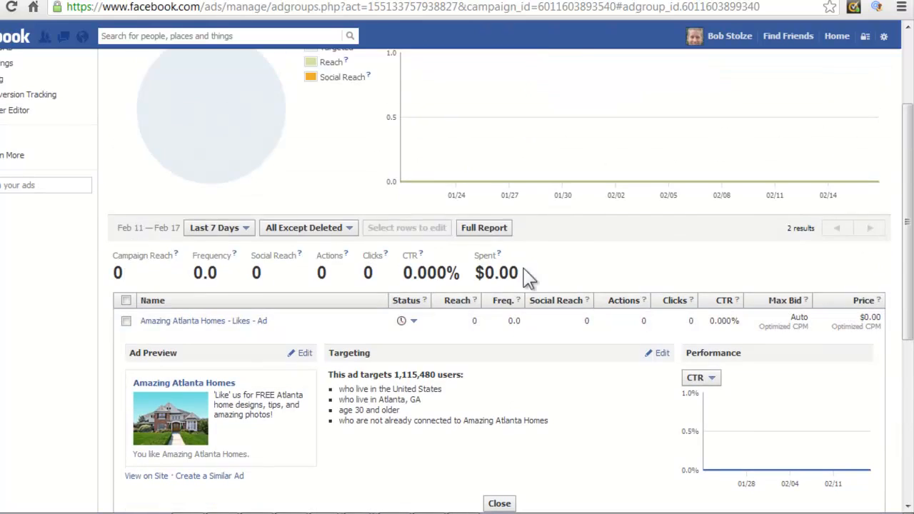
scroll(592, 309, "down", 3)
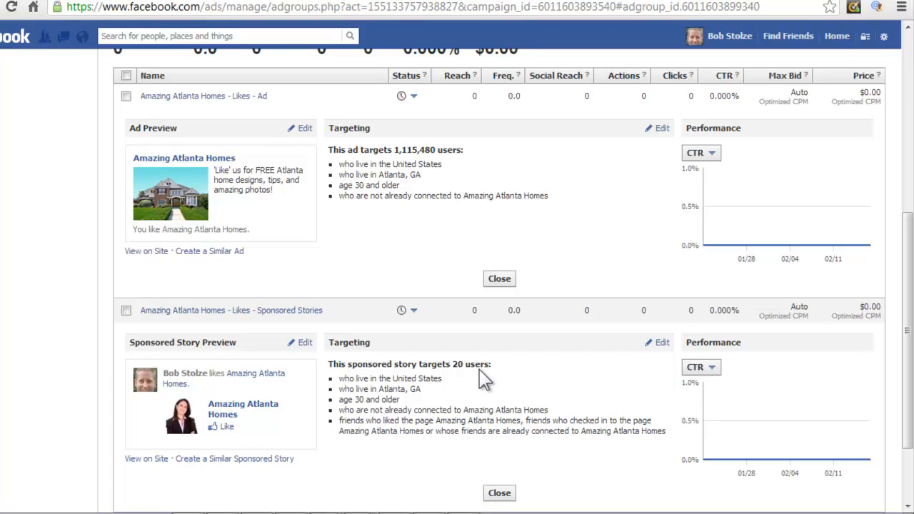
scroll(535, 228, "up", 1)
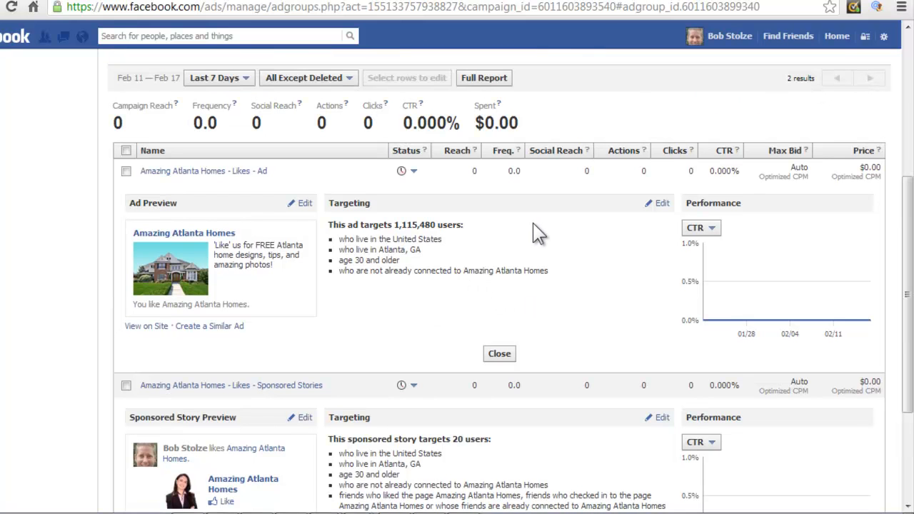
scroll(547, 245, "up", 2)
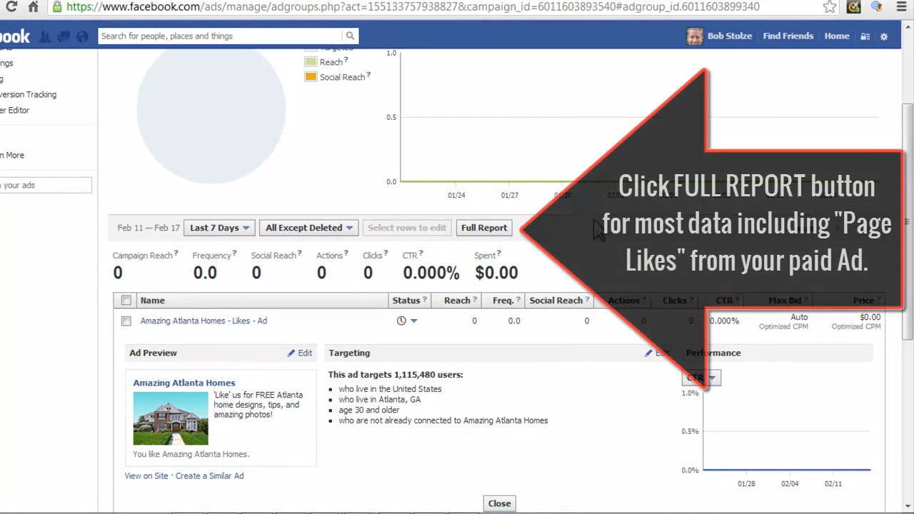
Open the campaign's full report, then return to the campaign page
left_click(482, 238)
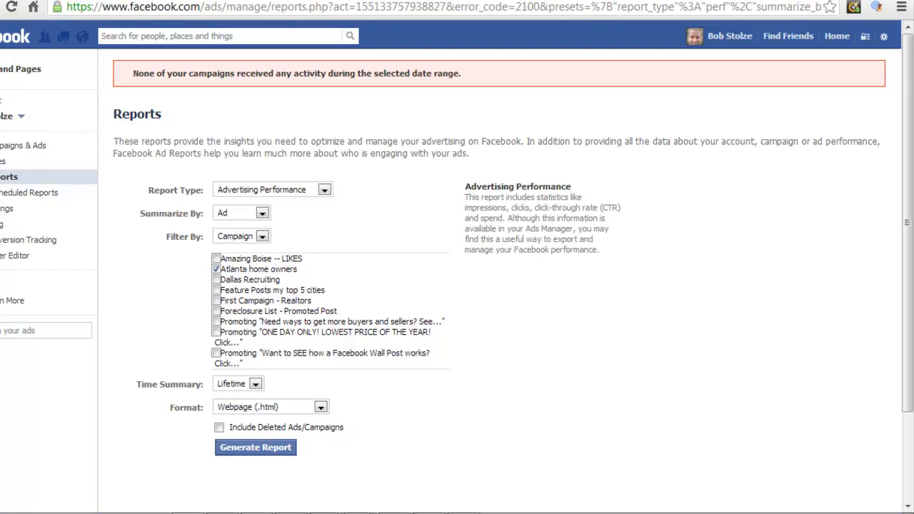
left_click(0, 7)
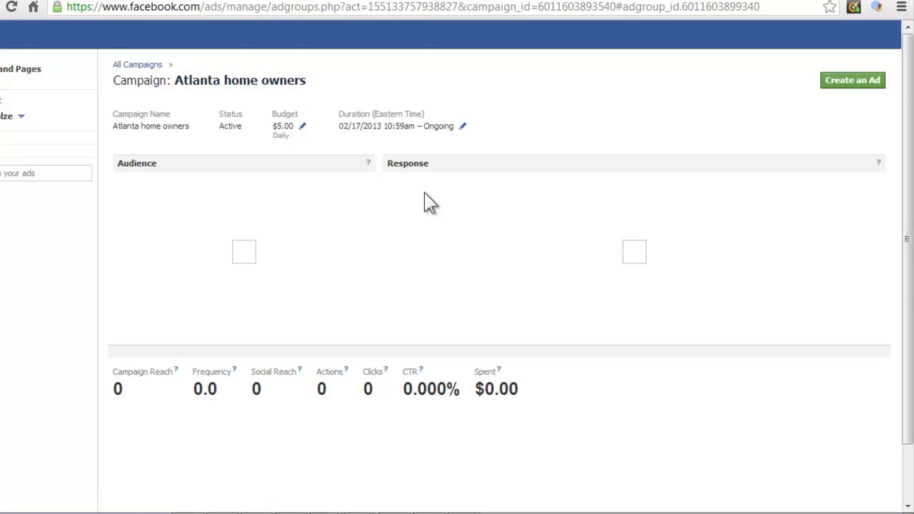